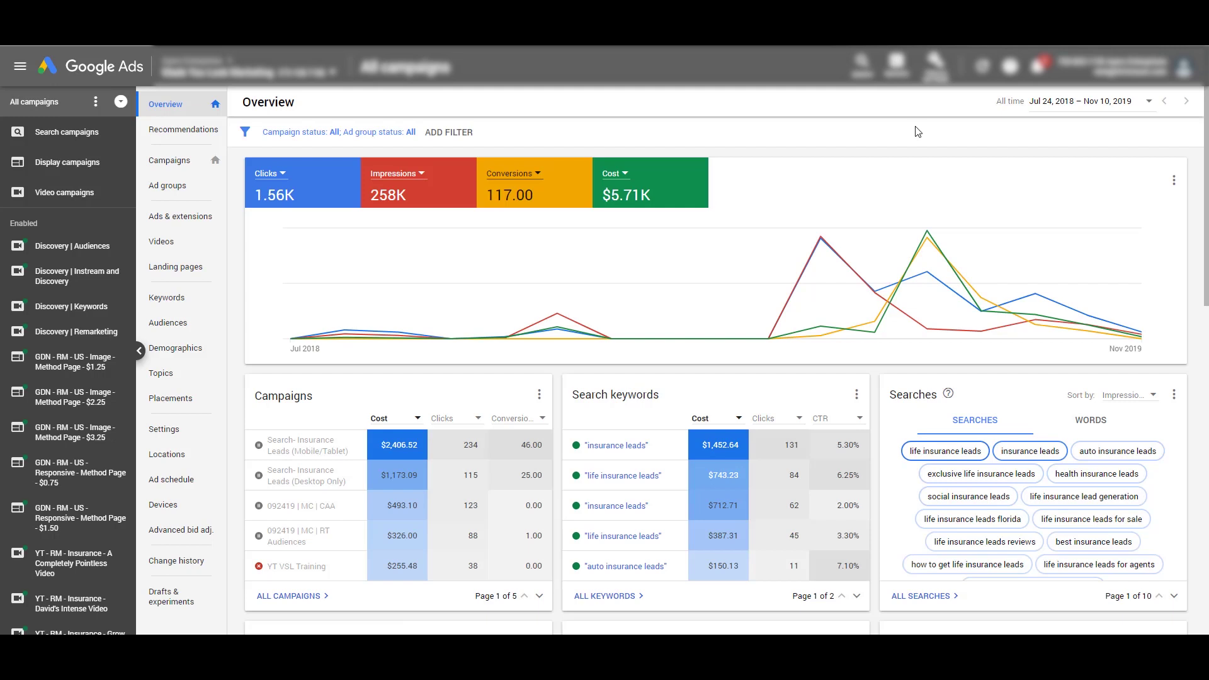
Start a new custom intent audience among the custom audiences in Audience manager
{"action": "left_click", "coordinate": [934, 63]}
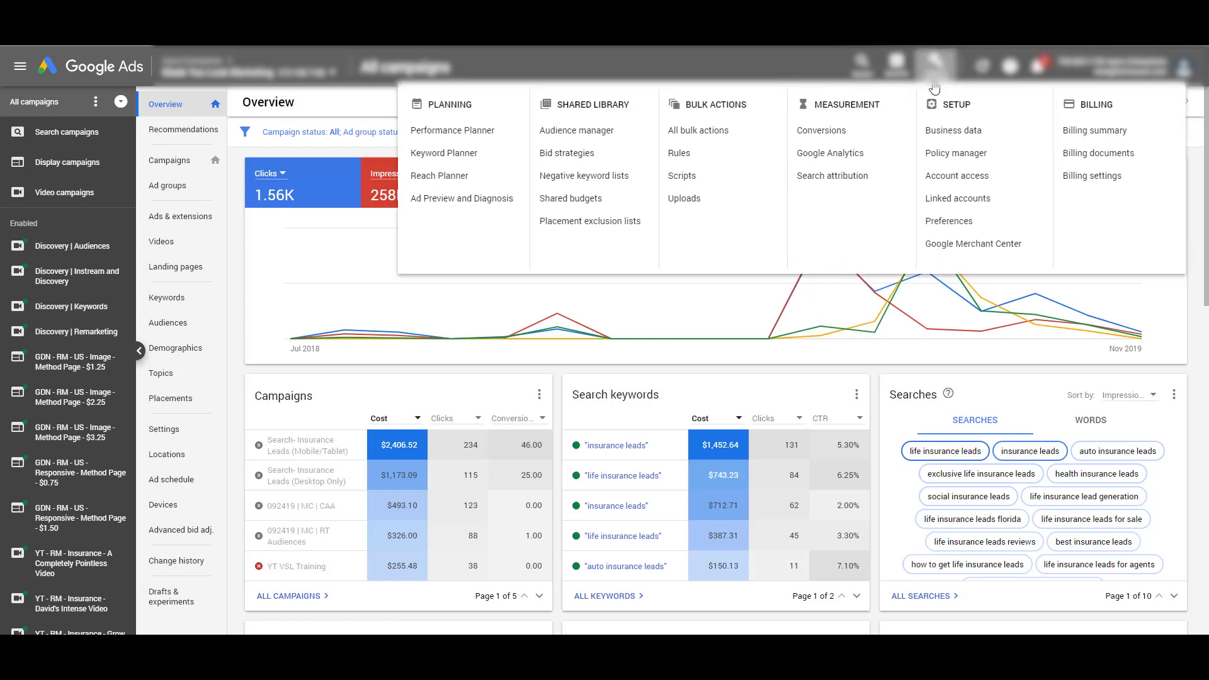
{"action": "left_click", "coordinate": [574, 130]}
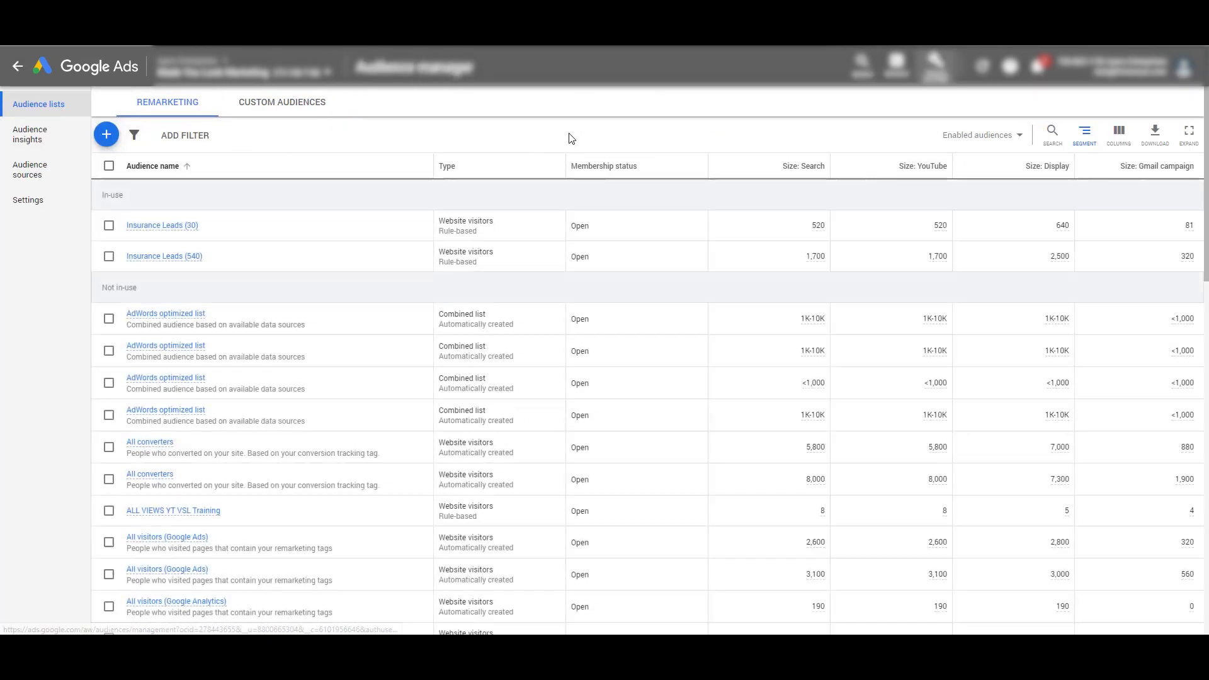
{"action": "left_click", "coordinate": [250, 102]}
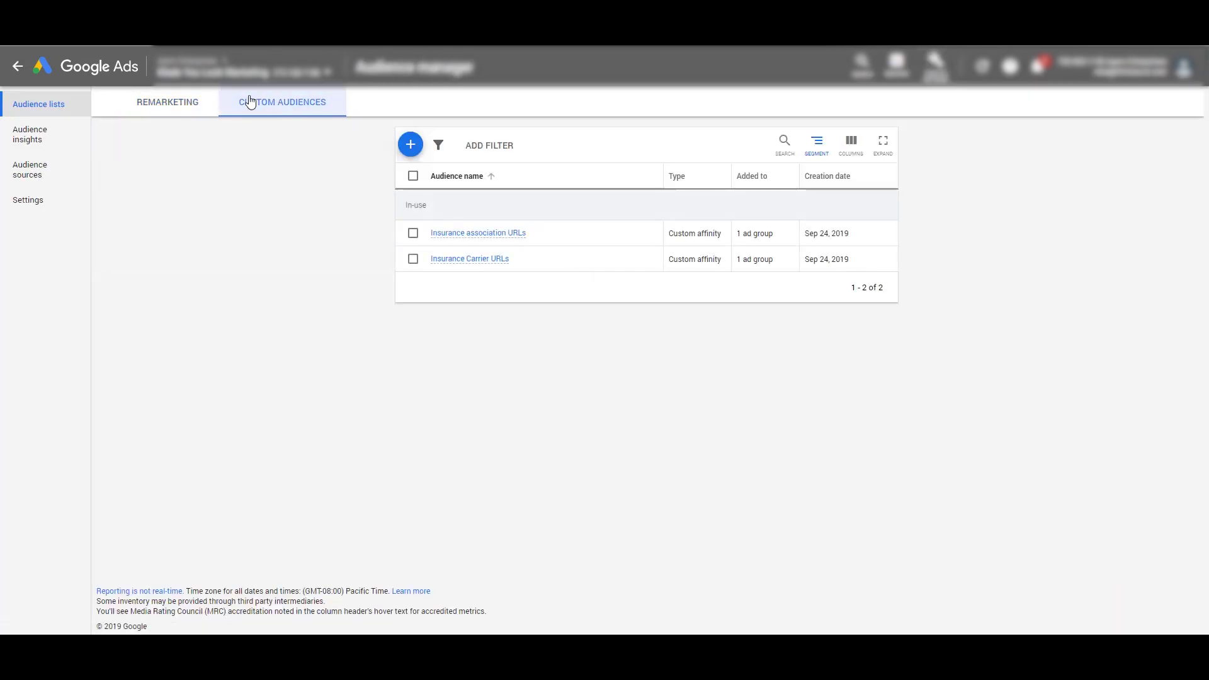
{"action": "left_click", "coordinate": [411, 146]}
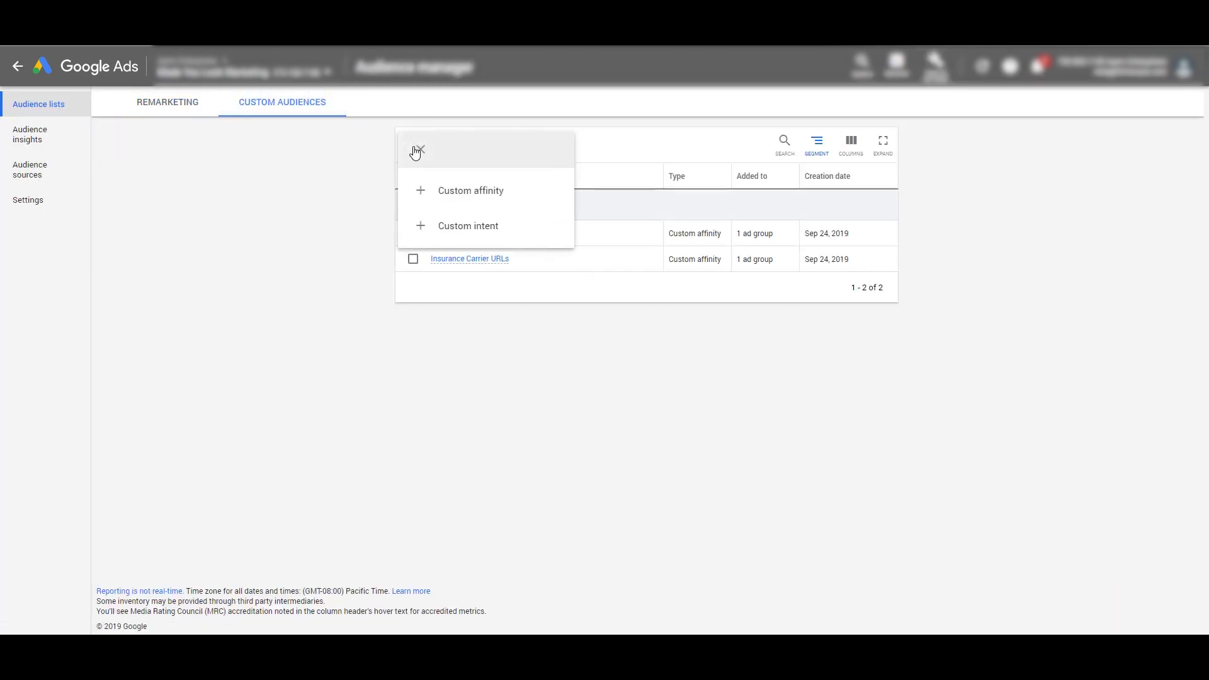
{"action": "left_click", "coordinate": [495, 236]}
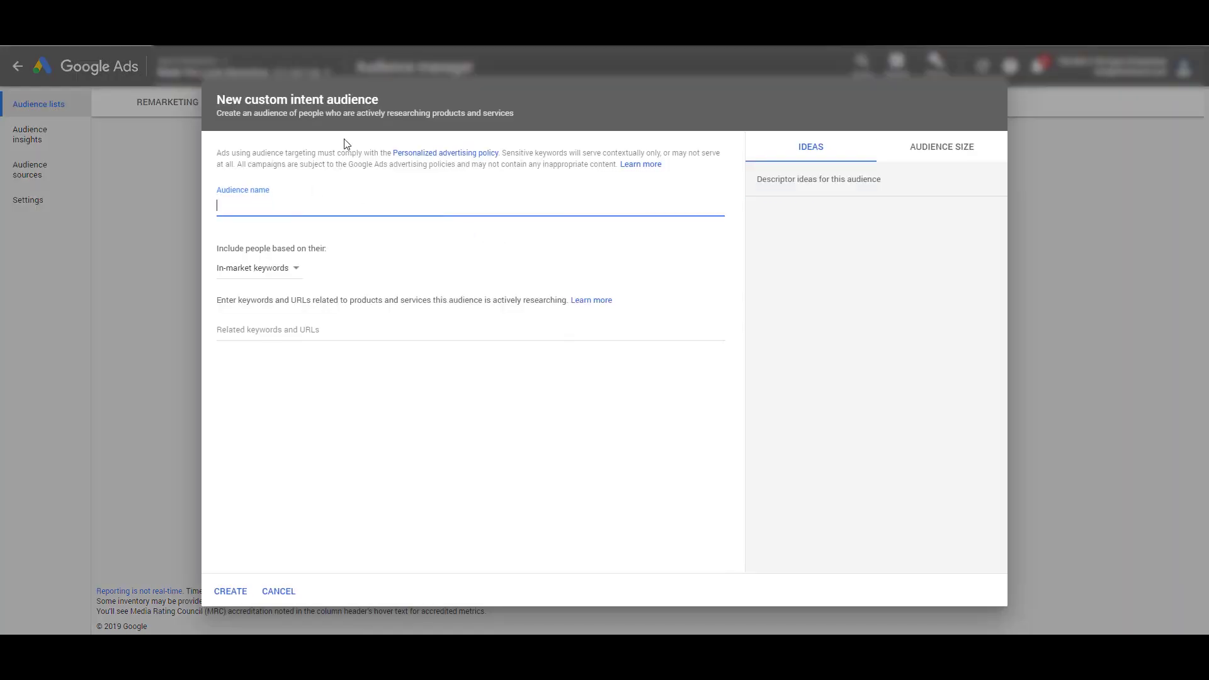
Name the custom intent audience "name GOES HERE"
{"action": "key", "text": "Caps_Lock"}
{"action": "key", "text": "Caps_Lock"}
{"action": "type", "text": "nAME"}
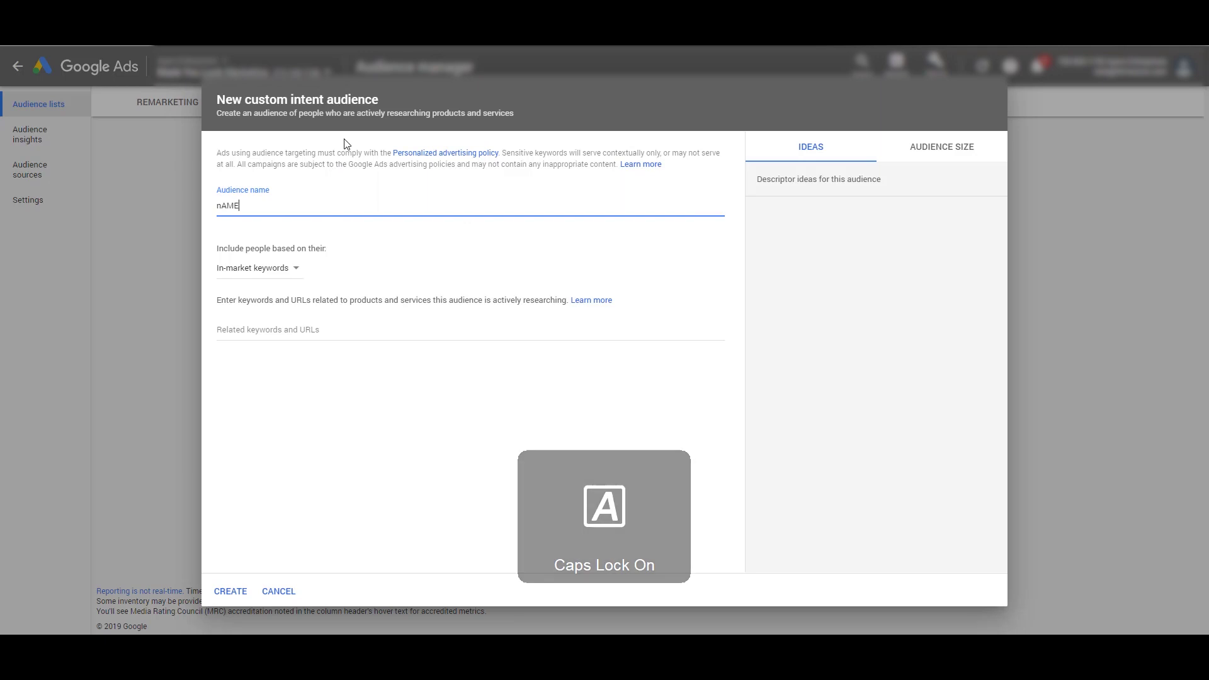
{"action": "type", "text": " GOES HERE"}
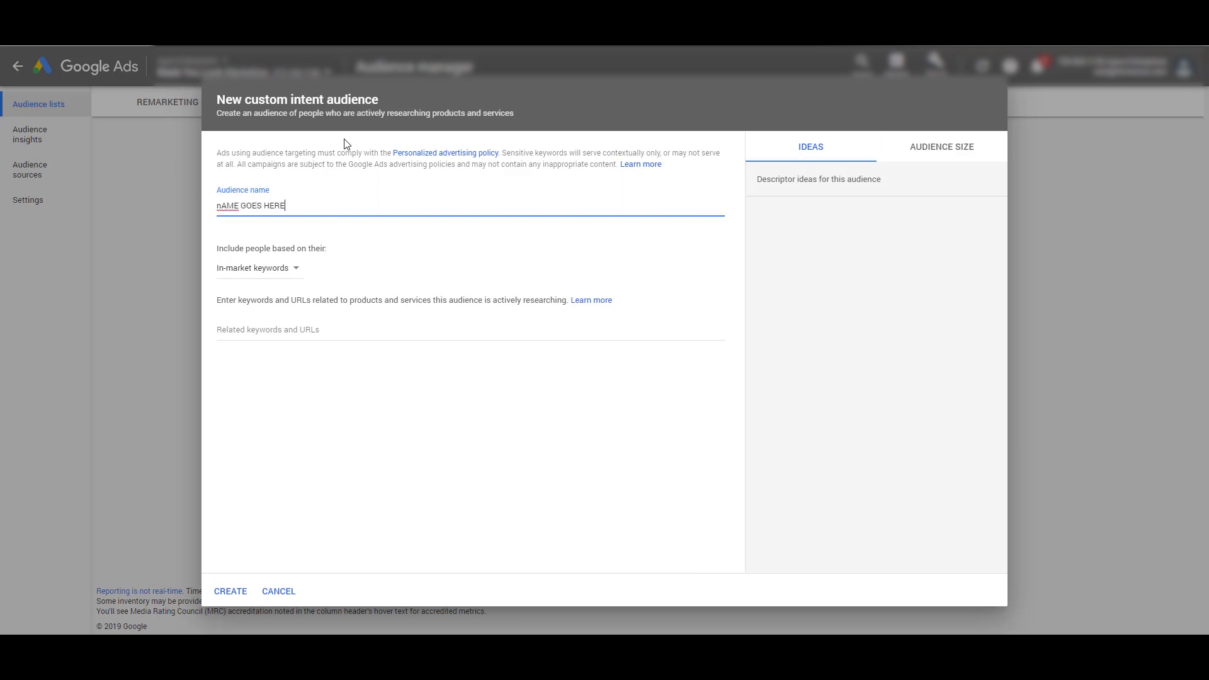
{"action": "right_click", "coordinate": [225, 203]}
{"action": "left_click", "coordinate": [236, 216]}
Add MECHANIC as a related keyword of the audience
{"action": "left_click", "coordinate": [292, 330]}
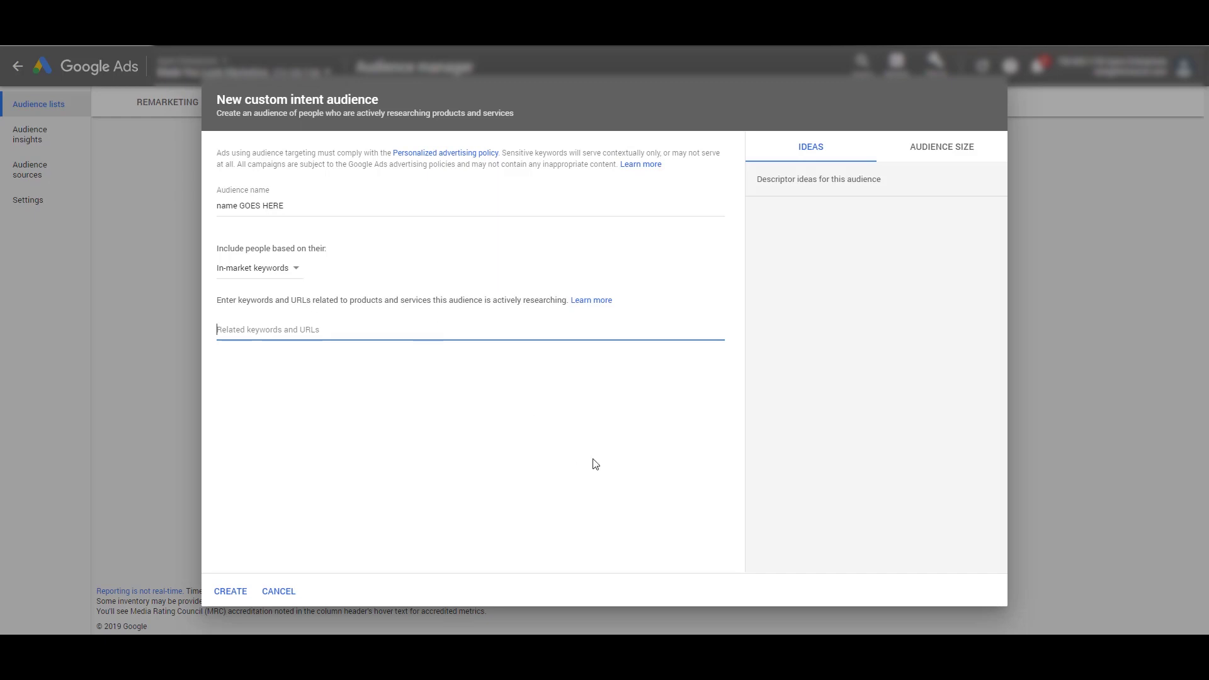
{"action": "type", "text": "MECHANIC"}
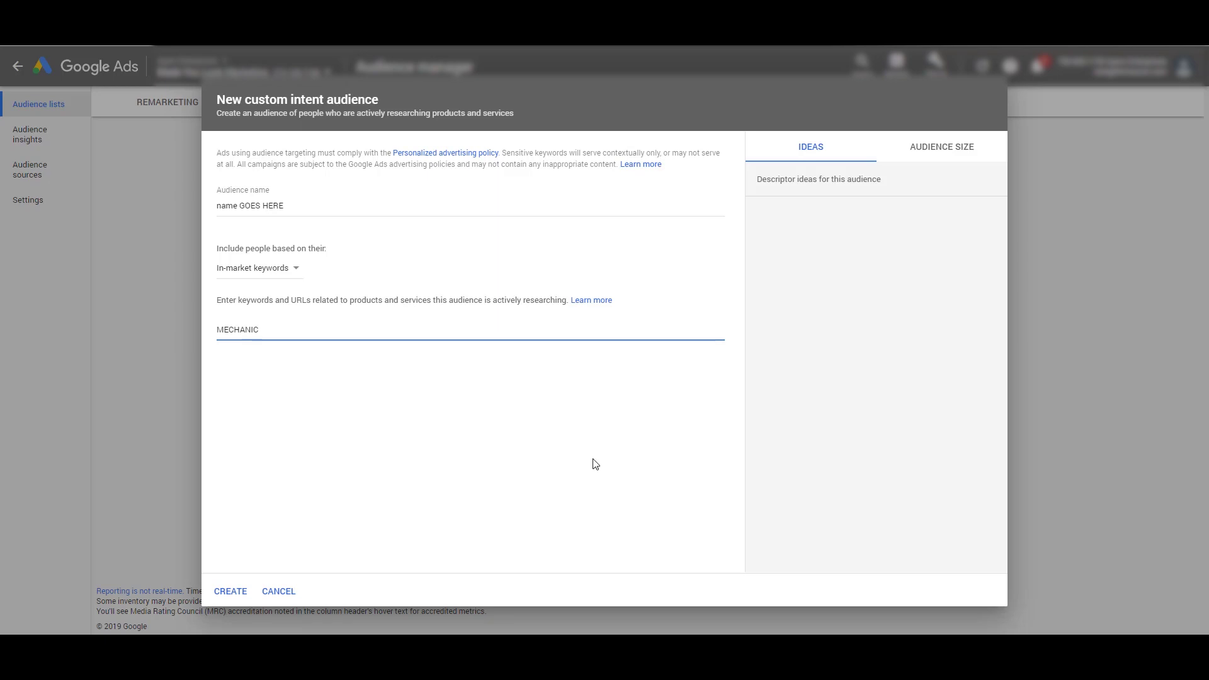
{"action": "key", "text": "Return"}
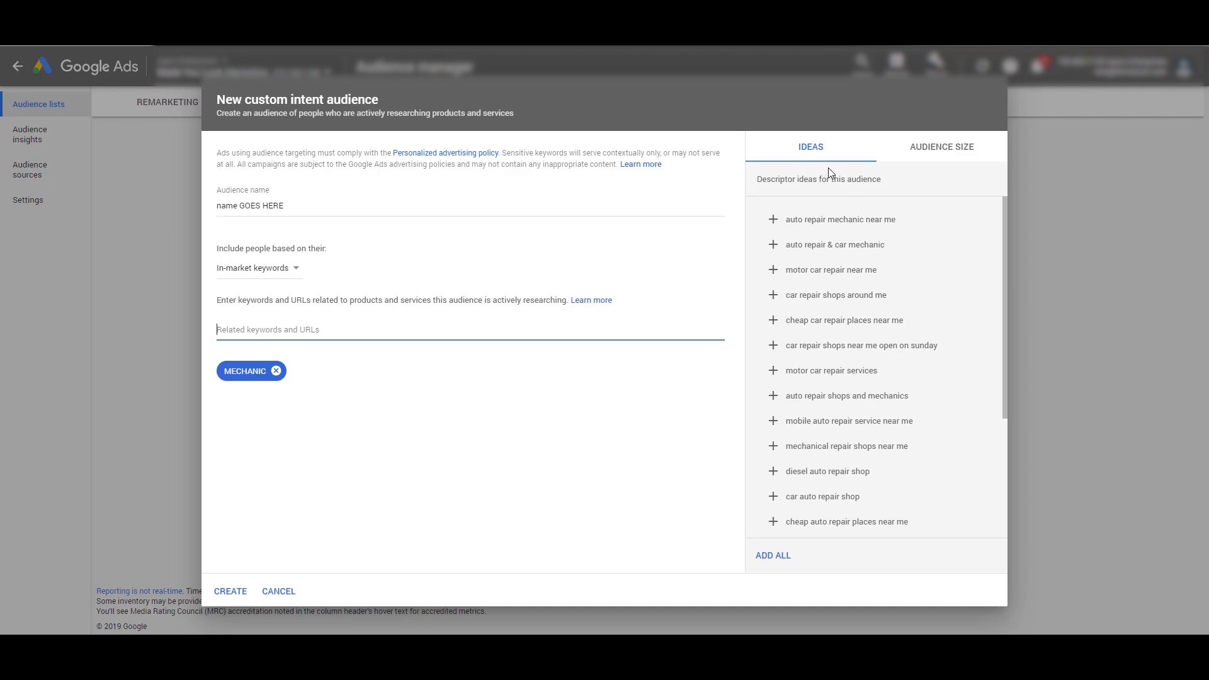
Add every suggested descriptor idea to the audience one by one, from "auto repair mechanic near me" through "mobile auto repair mechanic near me"
{"action": "left_click", "coordinate": [920, 224]}
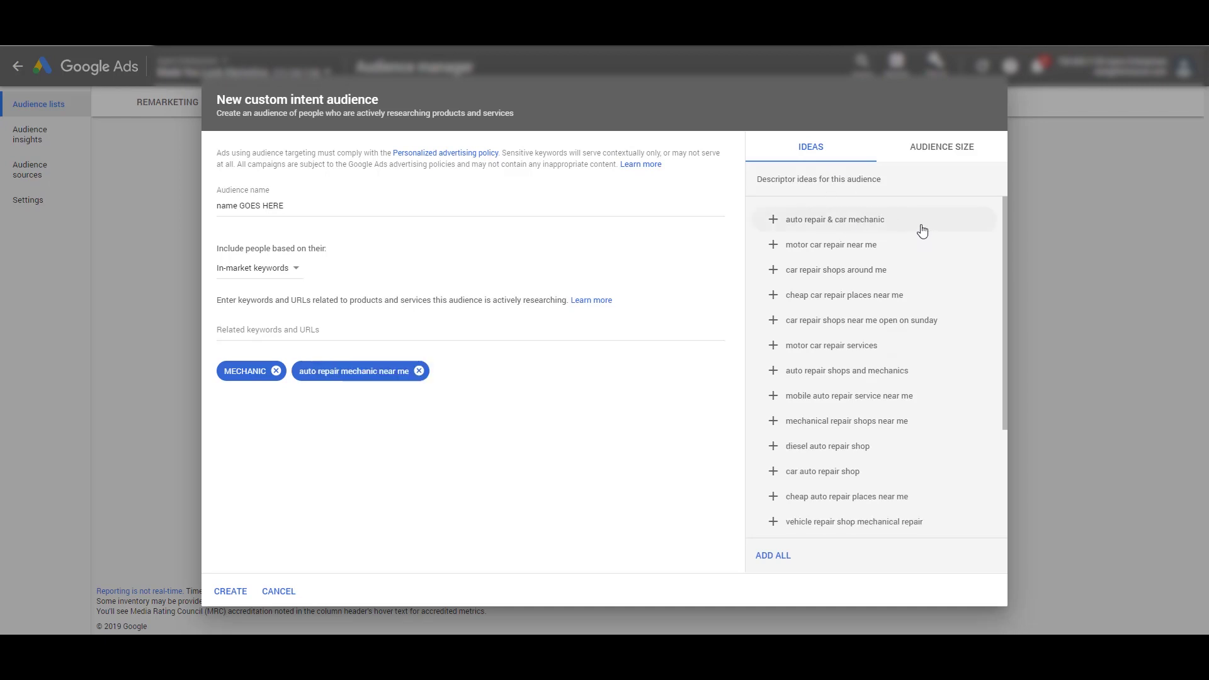
{"action": "left_click", "coordinate": [853, 228]}
{"action": "left_click", "coordinate": [853, 230]}
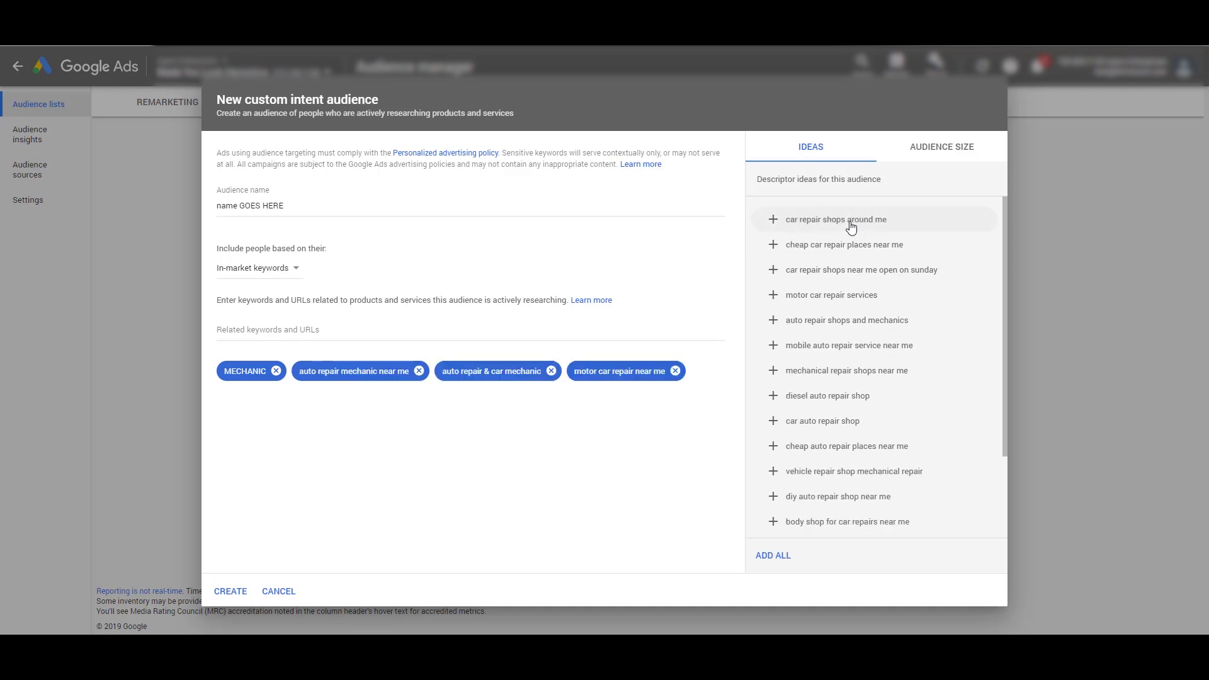
{"action": "left_click", "coordinate": [851, 227]}
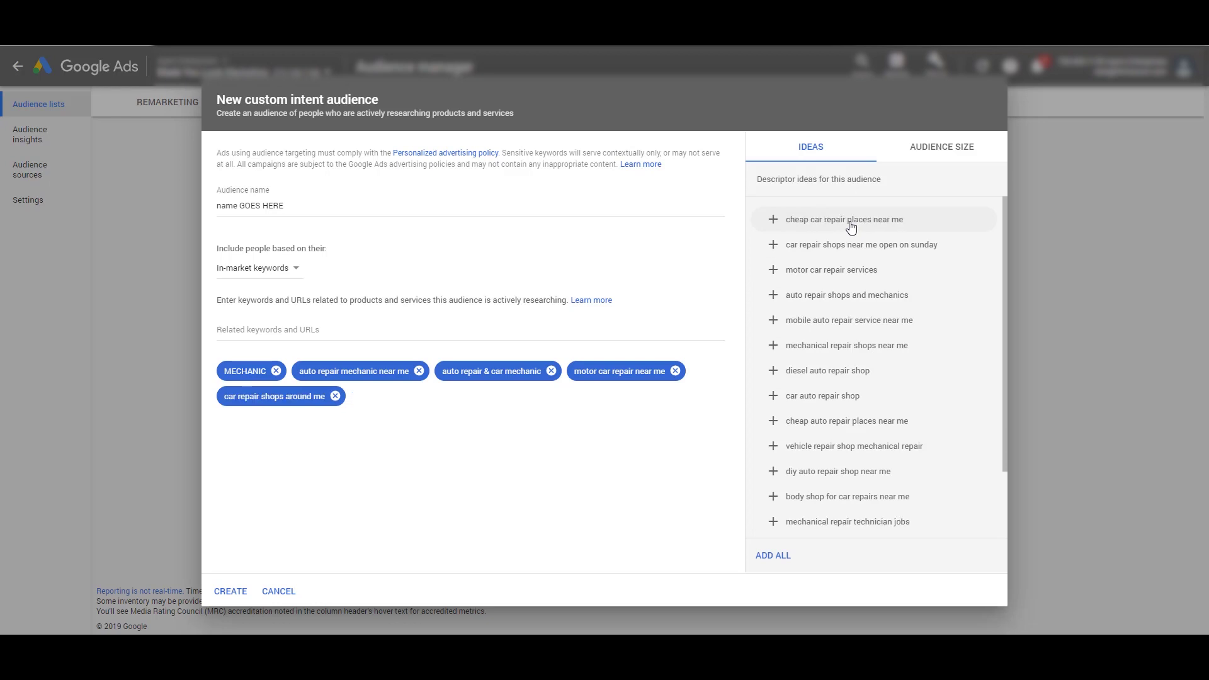
{"action": "left_click", "coordinate": [934, 230]}
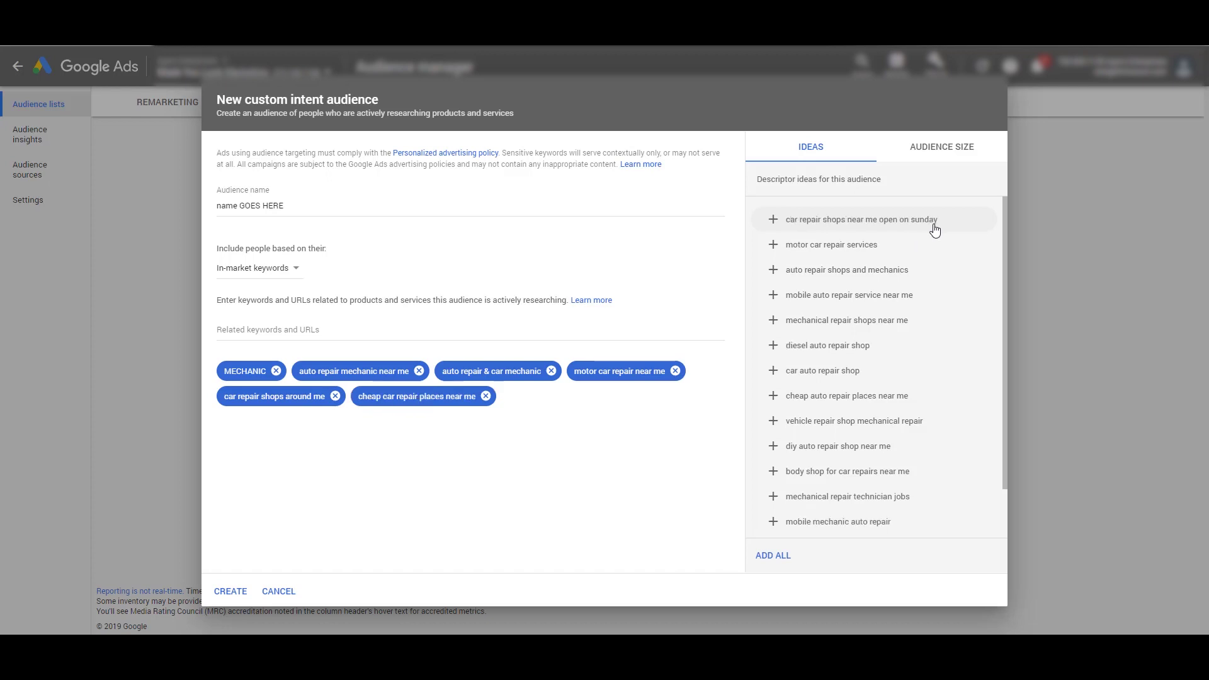
{"action": "left_click", "coordinate": [933, 230]}
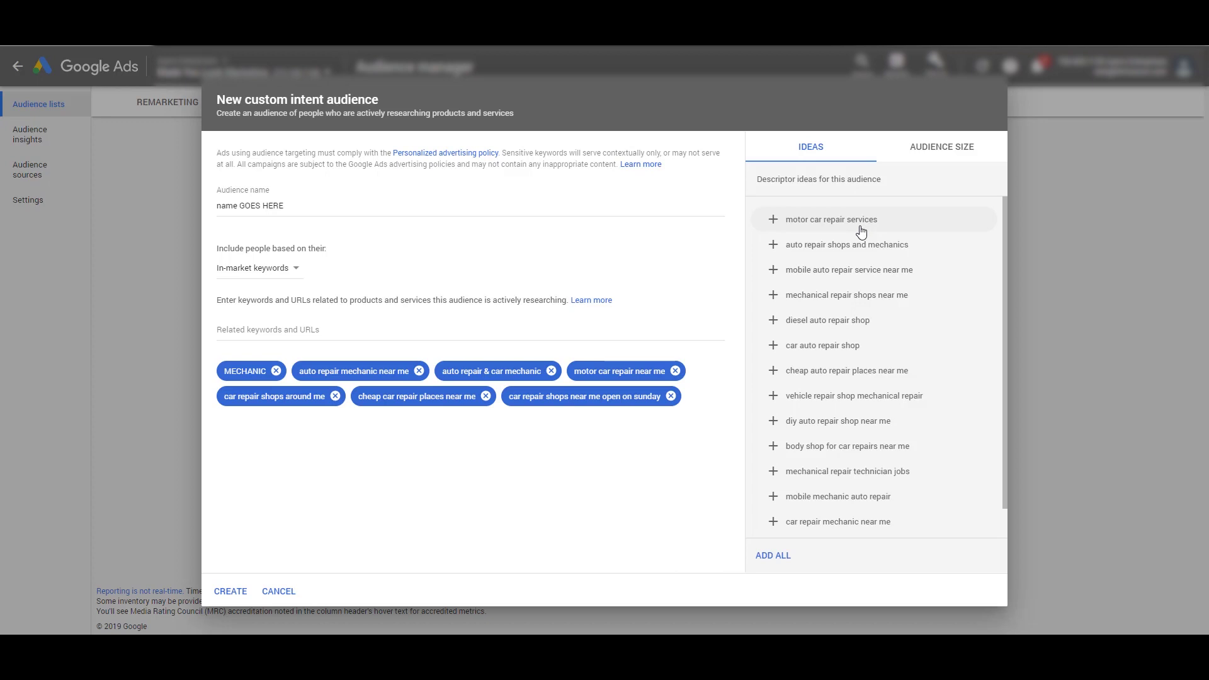
{"action": "left_click", "coordinate": [861, 232]}
{"action": "left_click", "coordinate": [861, 233]}
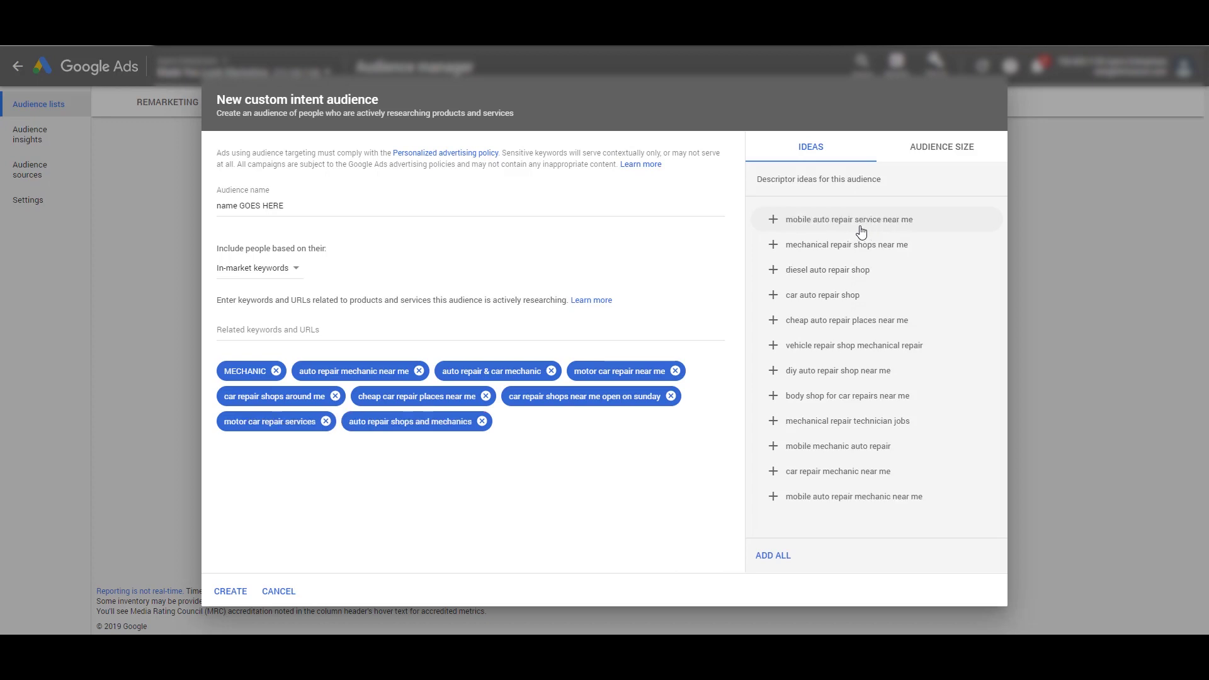
{"action": "left_click", "coordinate": [861, 233]}
{"action": "left_click", "coordinate": [862, 232]}
{"action": "left_click", "coordinate": [861, 232]}
{"action": "left_click", "coordinate": [861, 232]}
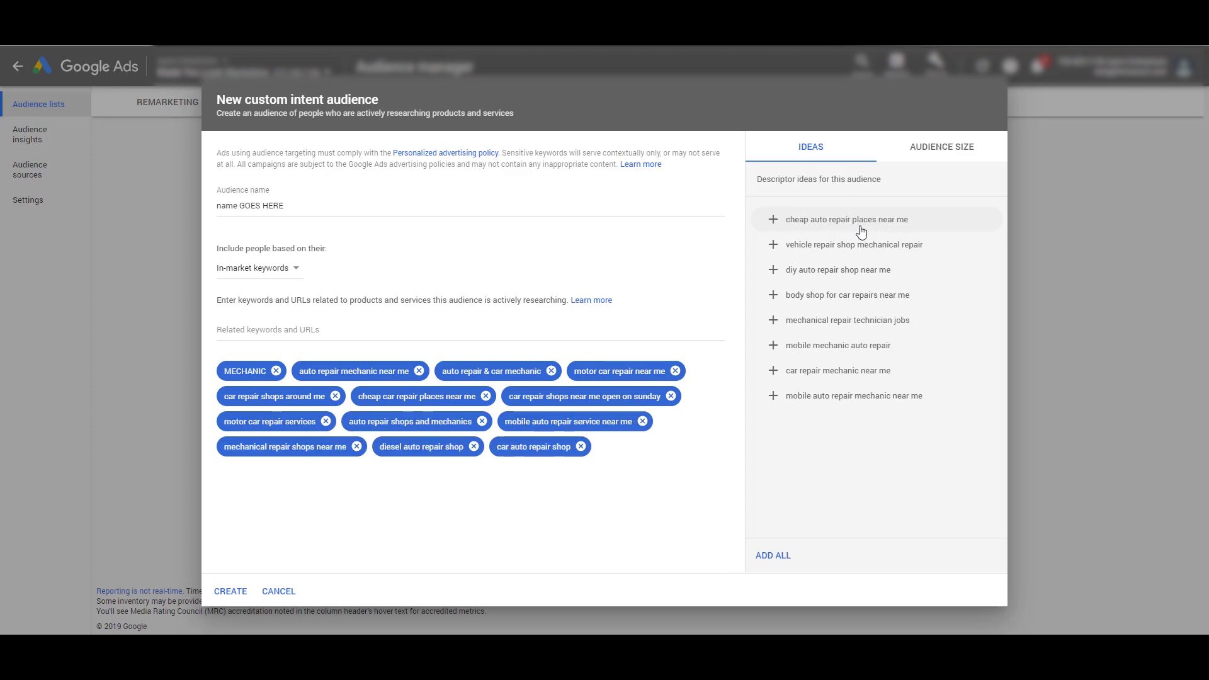
{"action": "left_click", "coordinate": [861, 233]}
{"action": "left_click", "coordinate": [861, 232]}
{"action": "left_click", "coordinate": [861, 232]}
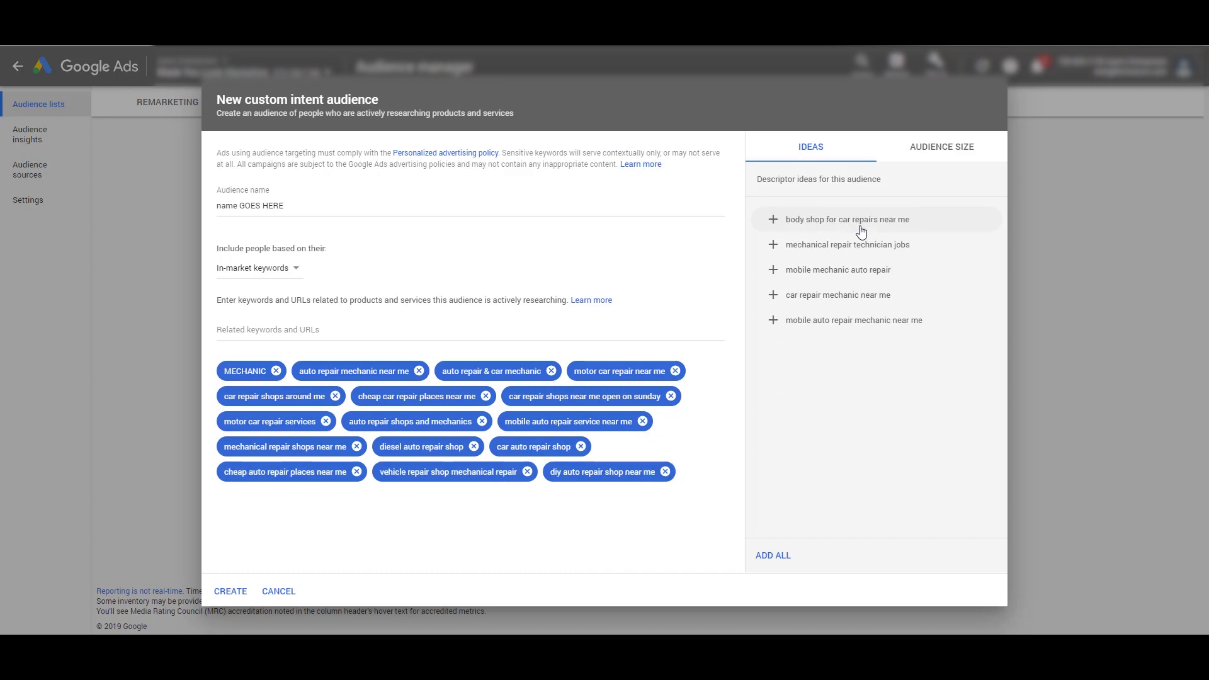
{"action": "left_click", "coordinate": [861, 233]}
{"action": "left_click", "coordinate": [861, 233]}
{"action": "left_click", "coordinate": [861, 232]}
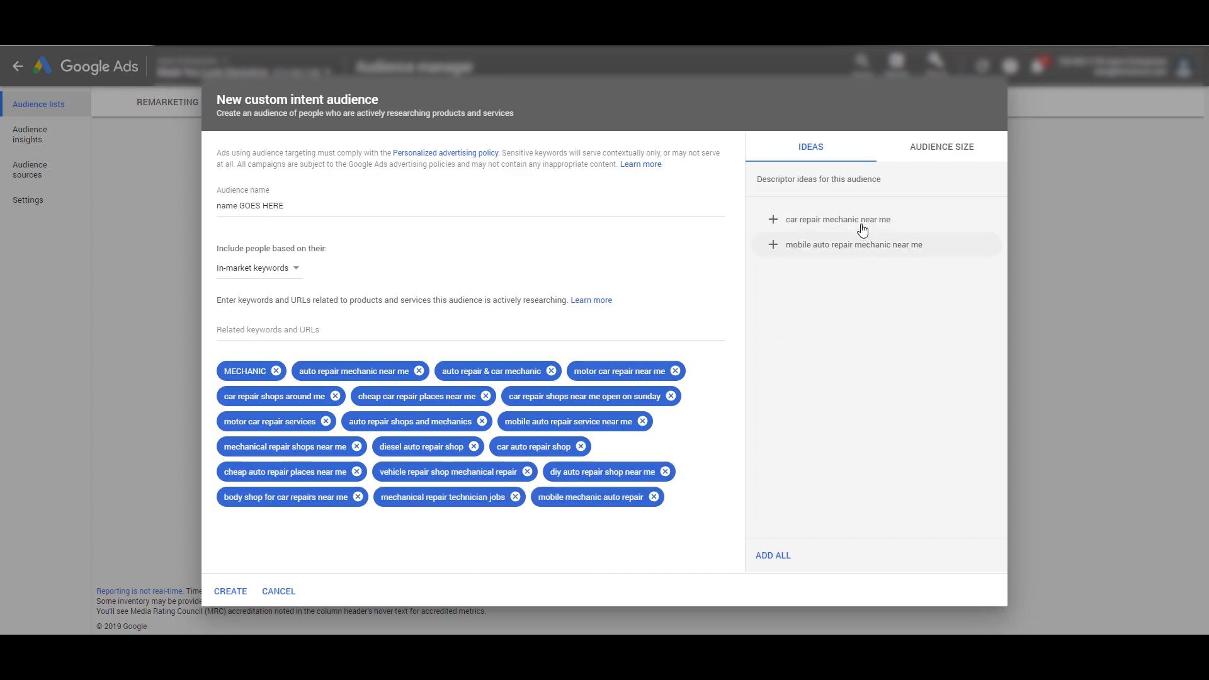
{"action": "left_click", "coordinate": [863, 231]}
{"action": "left_click", "coordinate": [863, 231]}
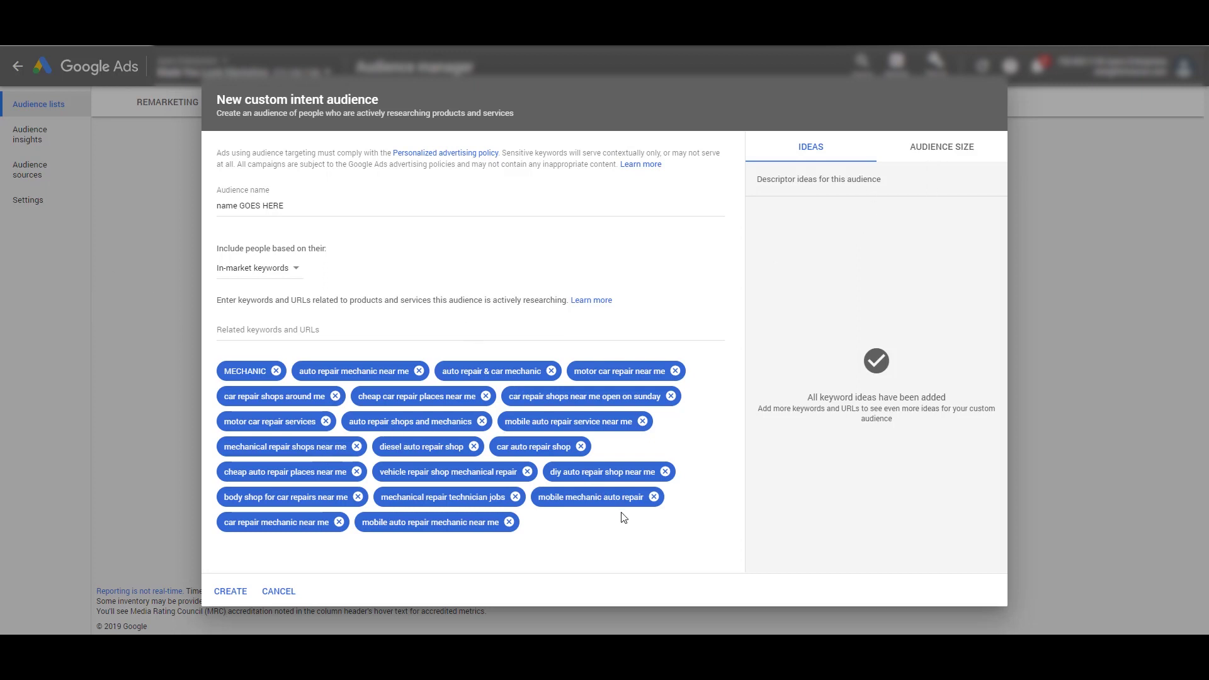
Restrict the audience size estimate to the United States
{"action": "left_click", "coordinate": [956, 145]}
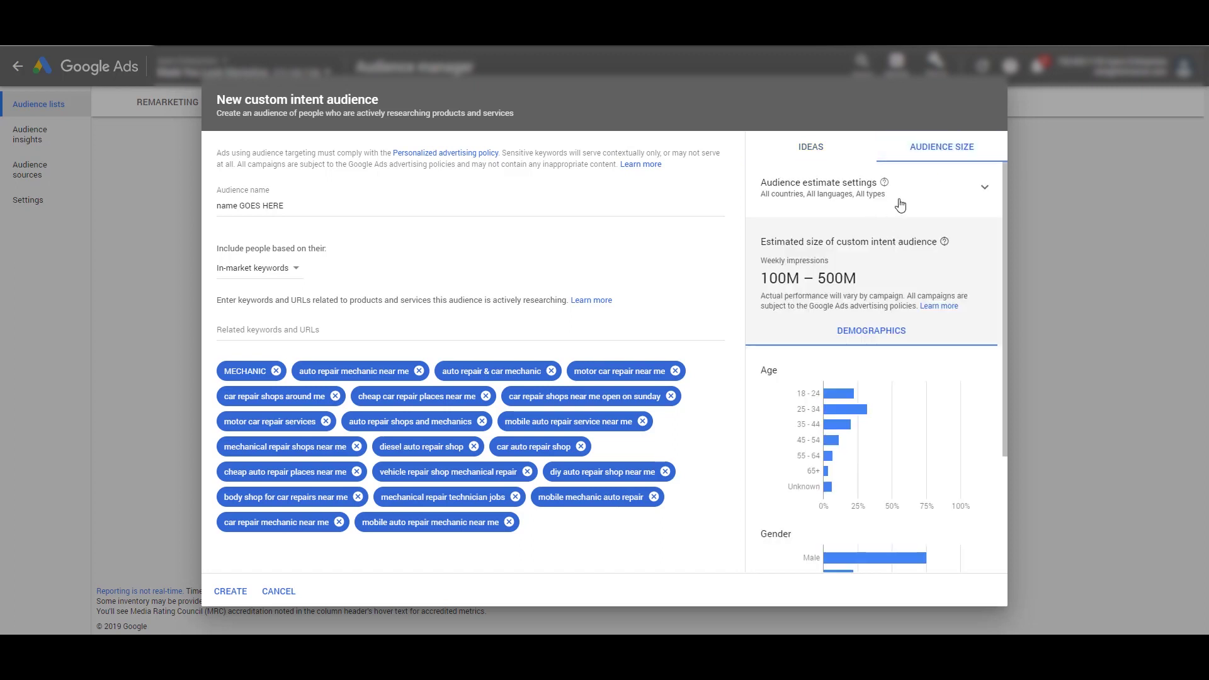
{"action": "left_click", "coordinate": [894, 193]}
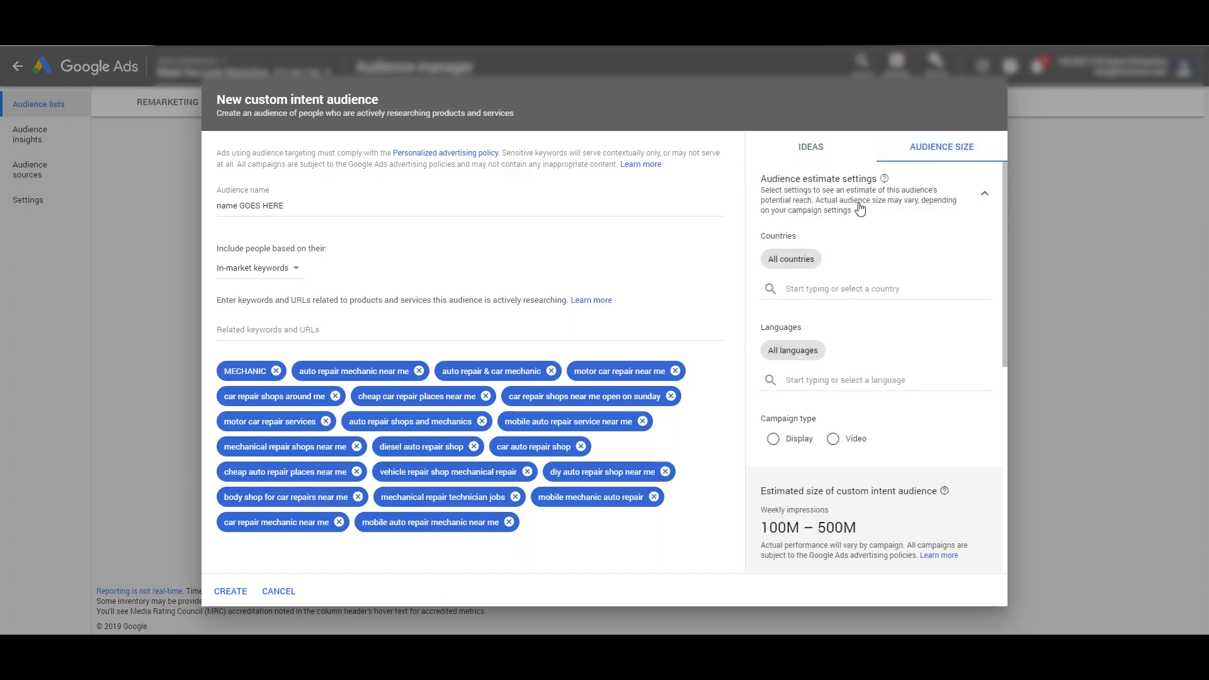
{"action": "left_click", "coordinate": [806, 289]}
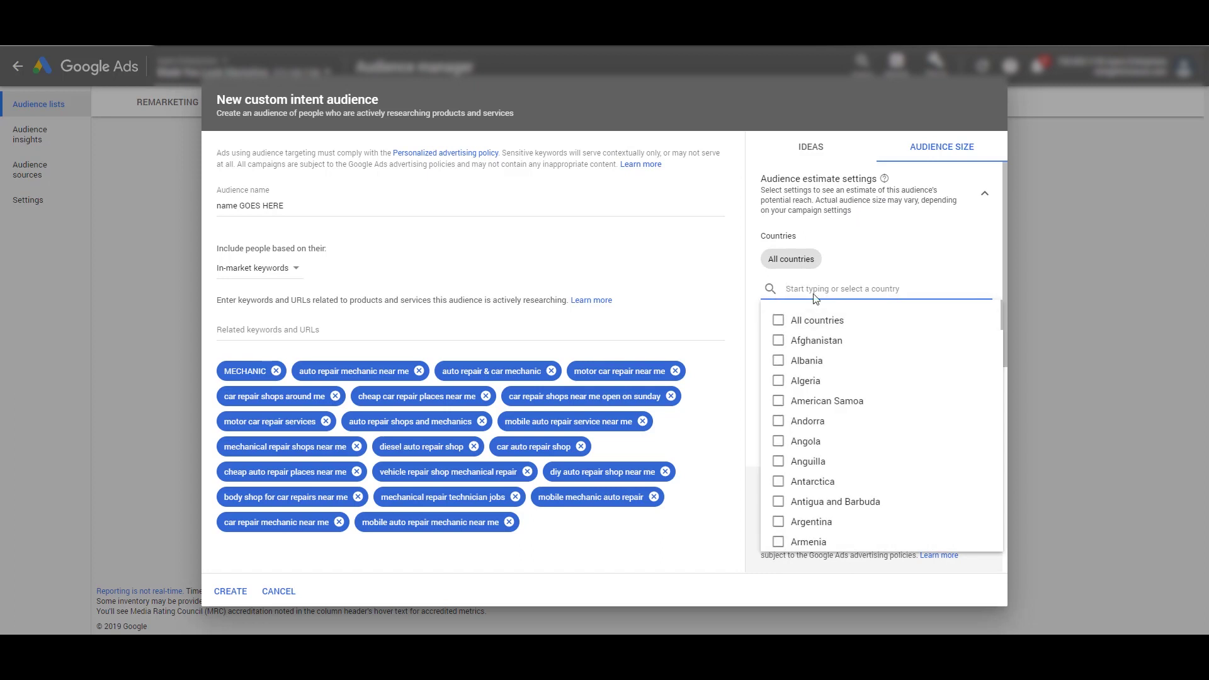
{"action": "type", "text": "UNIT"}
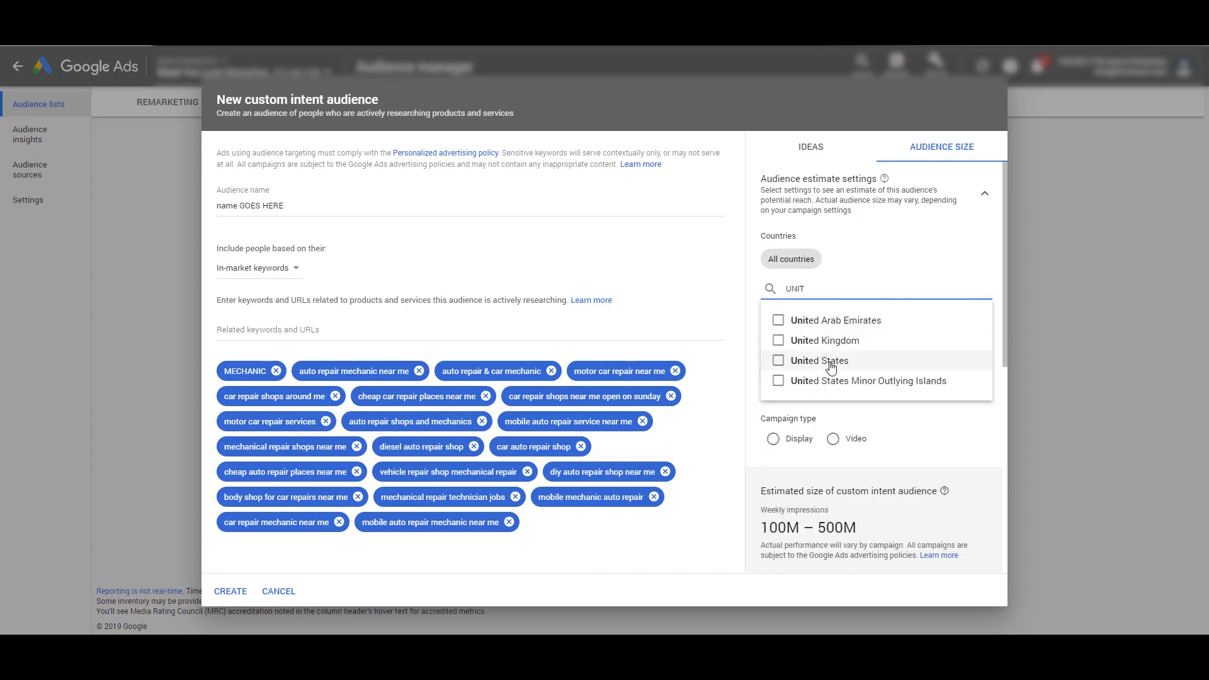
{"action": "left_click", "coordinate": [831, 367]}
{"action": "left_click", "coordinate": [928, 245]}
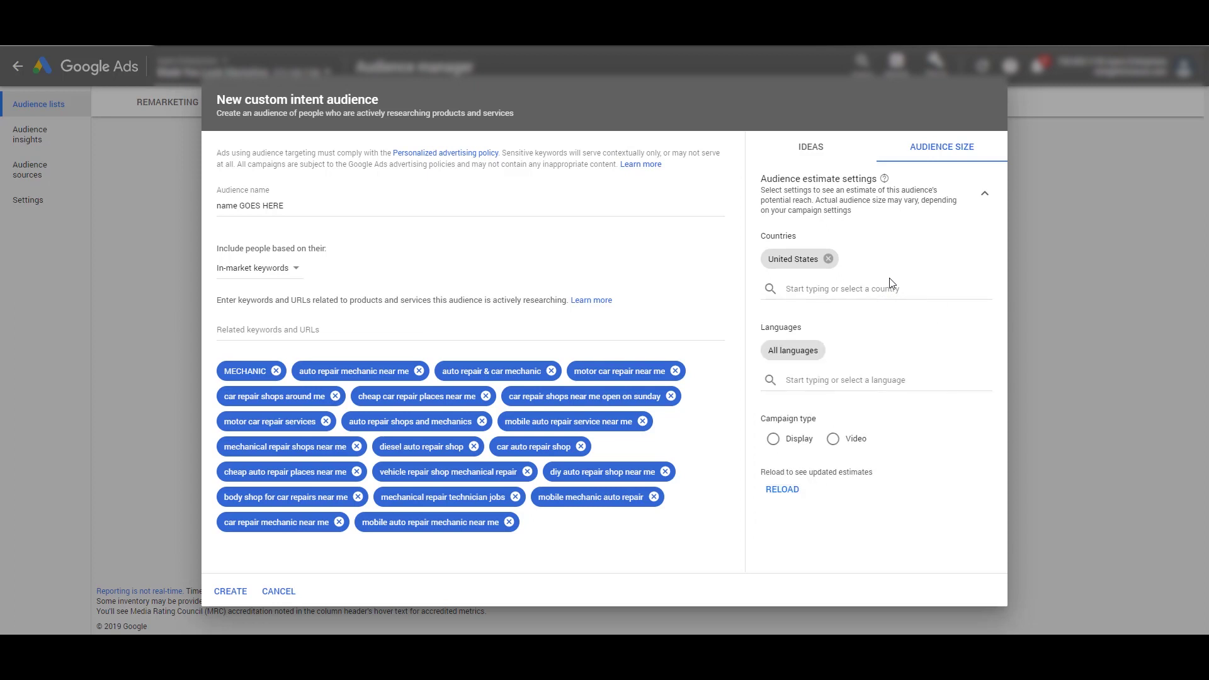
Set the audience estimate's language to English and its campaign type to Video
{"action": "left_click", "coordinate": [829, 381]}
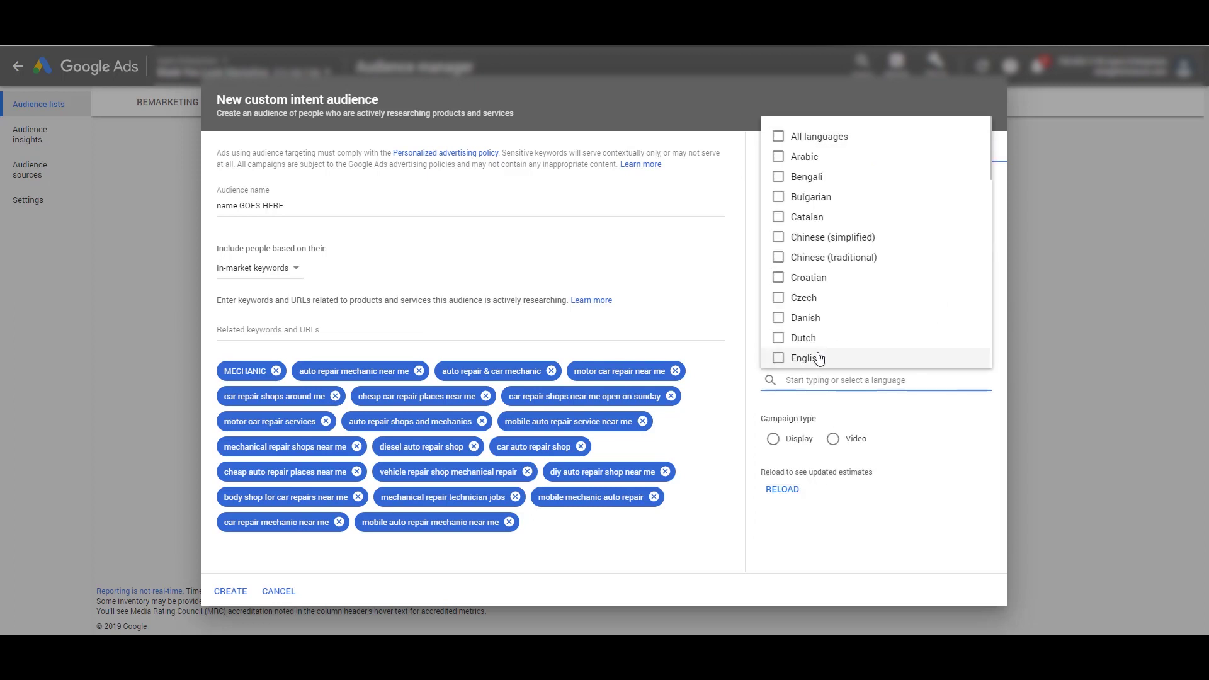
{"action": "left_click", "coordinate": [818, 358]}
{"action": "left_click", "coordinate": [894, 524]}
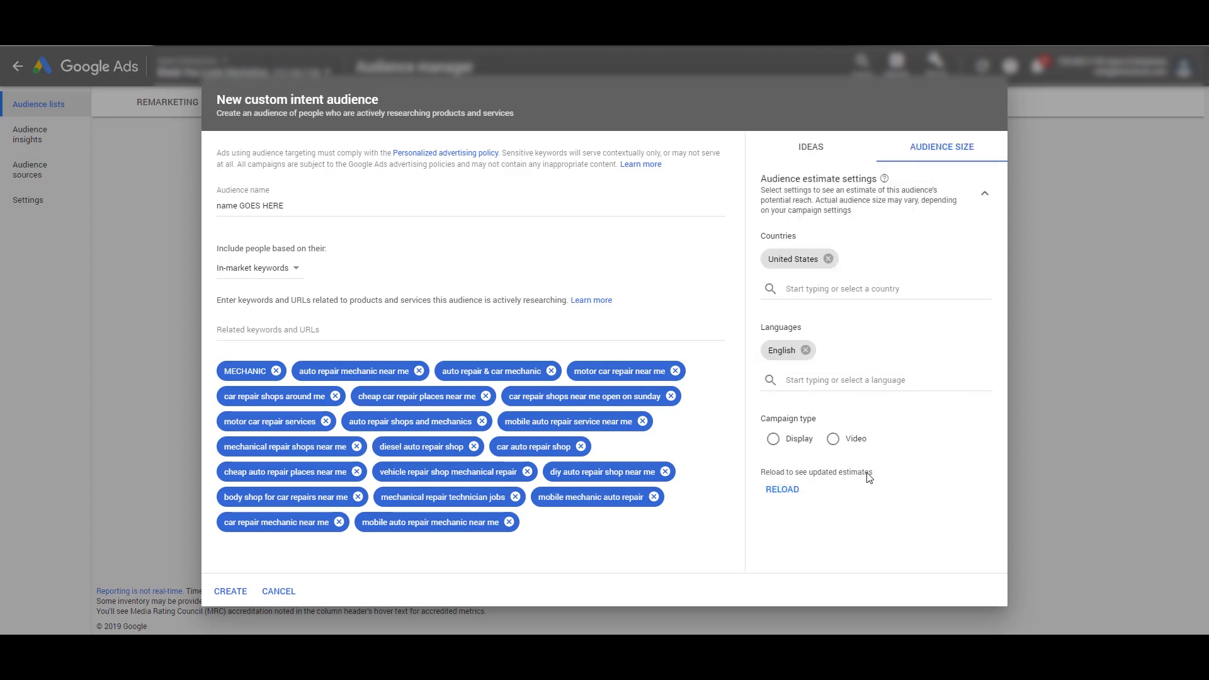
{"action": "left_click", "coordinate": [833, 440]}
Reload the audience size estimate and examine its weekly impressions and its age, gender and parental status breakdowns
{"action": "left_click", "coordinate": [786, 492]}
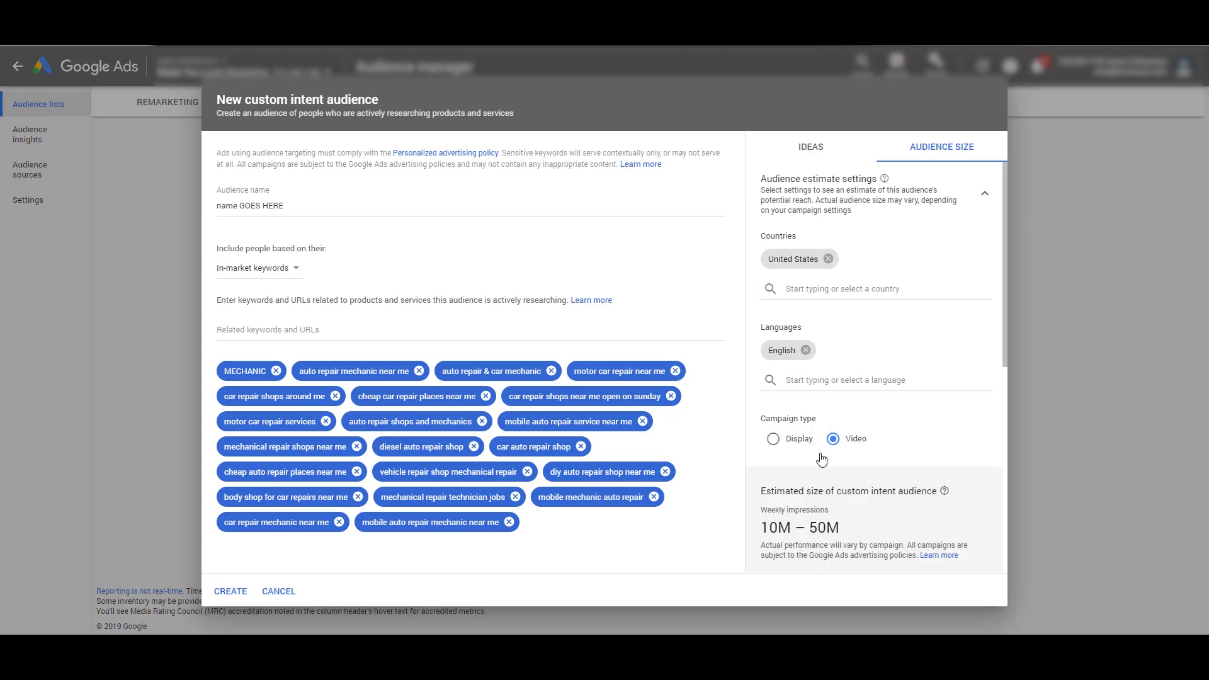
{"action": "scroll", "coordinate": [858, 523], "scroll_direction": "down", "scroll_amount": 1}
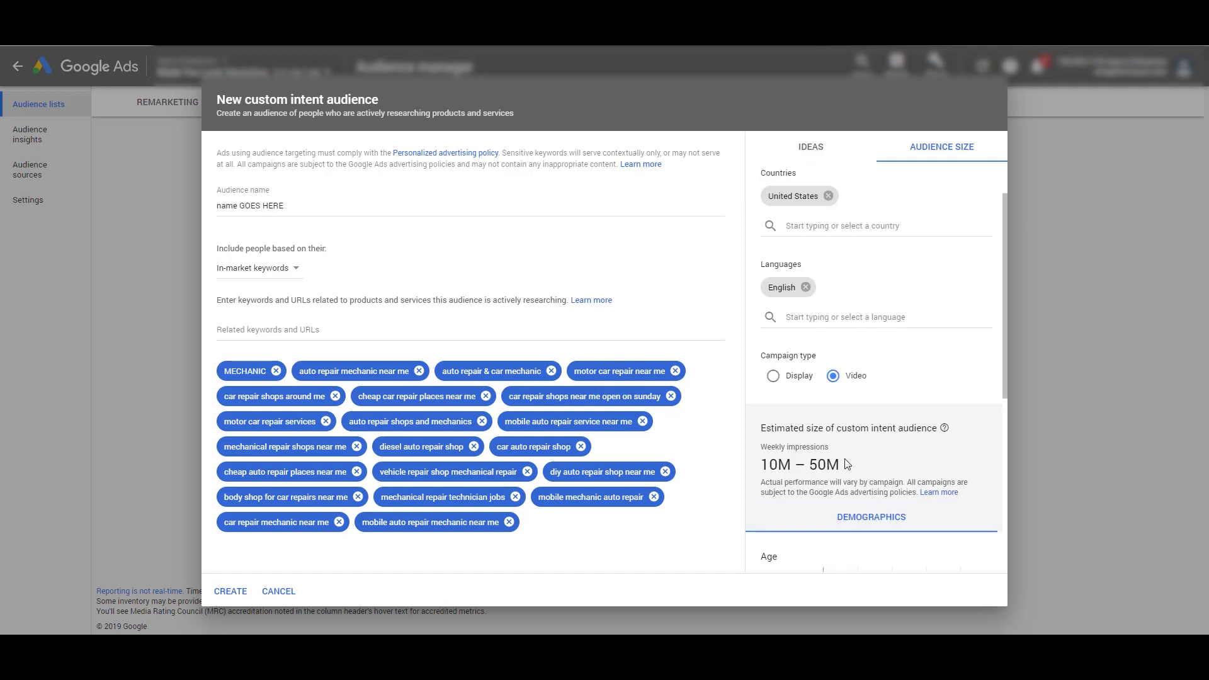
{"action": "scroll", "coordinate": [874, 423], "scroll_direction": "down", "scroll_amount": 2}
{"action": "scroll", "coordinate": [874, 423], "scroll_direction": "down", "scroll_amount": 1}
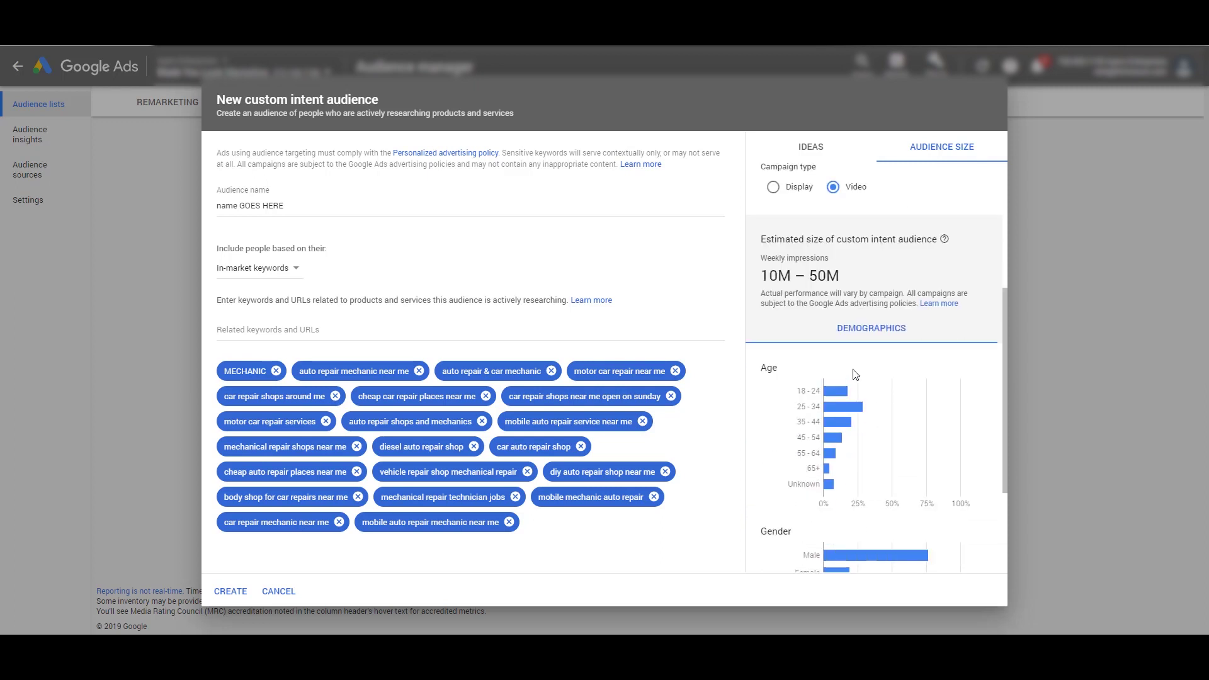
{"action": "scroll", "coordinate": [861, 405], "scroll_direction": "down", "scroll_amount": 1}
{"action": "scroll", "coordinate": [861, 405], "scroll_direction": "down", "scroll_amount": 2}
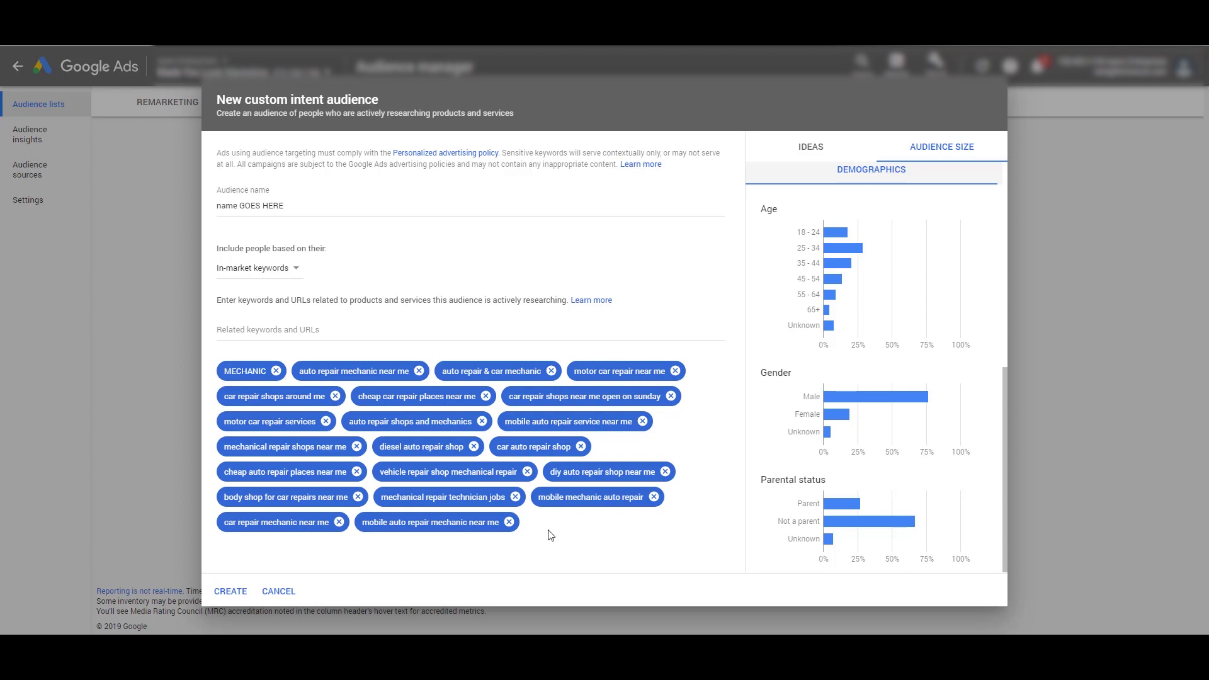
Add TRANSMISSION REPAIR as a related keyword and show the new descriptor ideas for the audience
{"action": "left_click", "coordinate": [289, 328]}
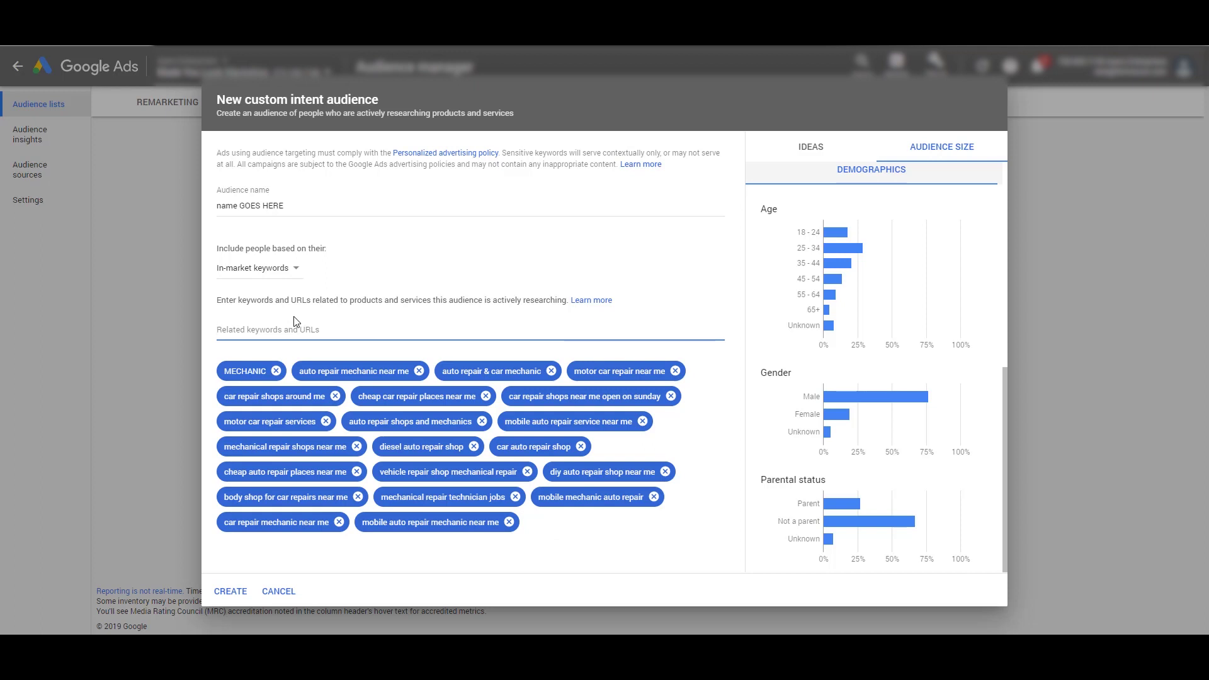
{"action": "type", "text": "TRANSMISSION REPAIR"}
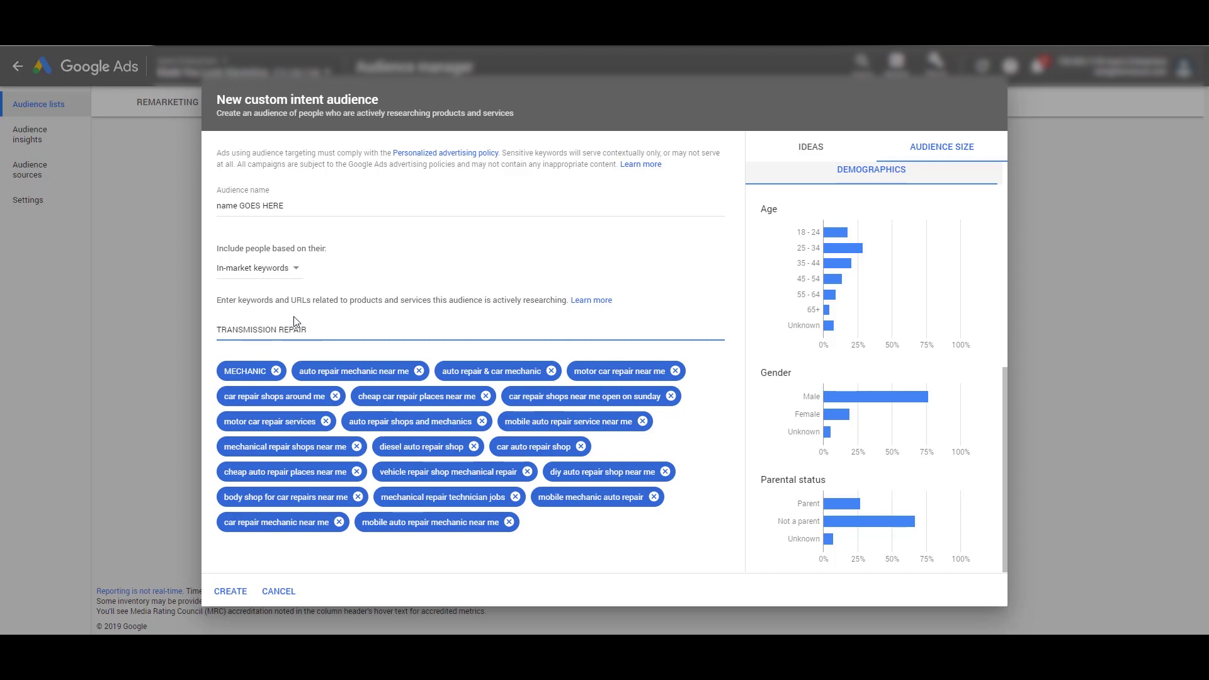
{"action": "key", "text": "Return"}
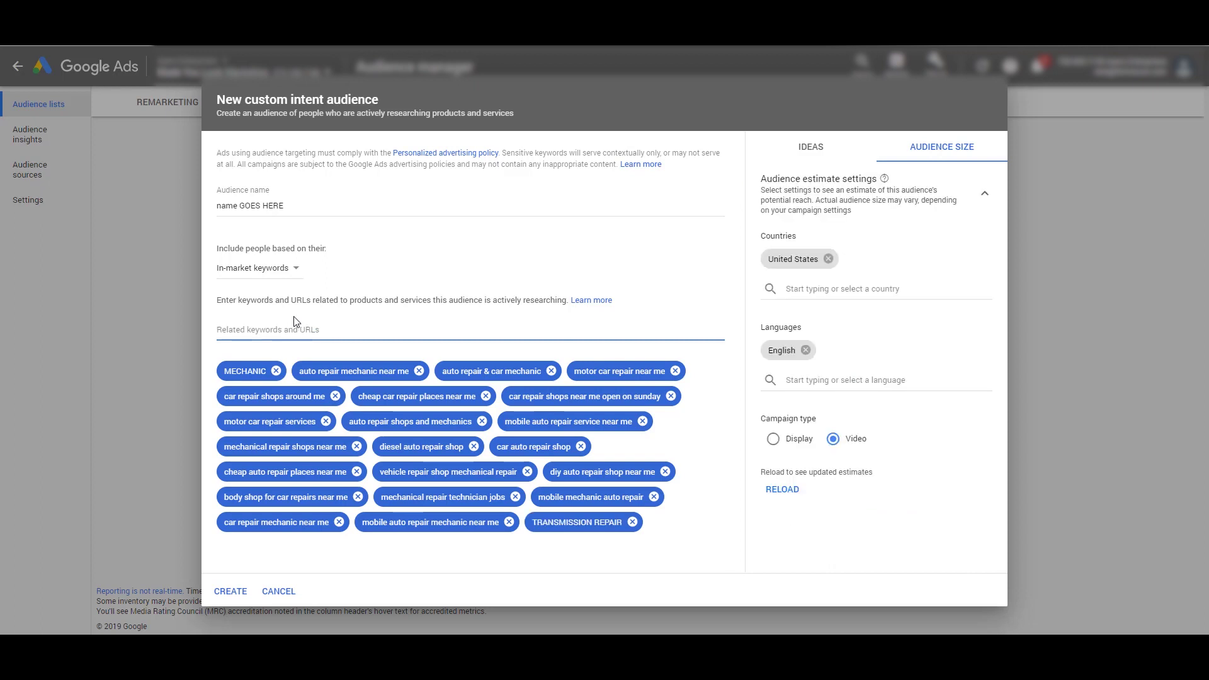
{"action": "left_click", "coordinate": [812, 146]}
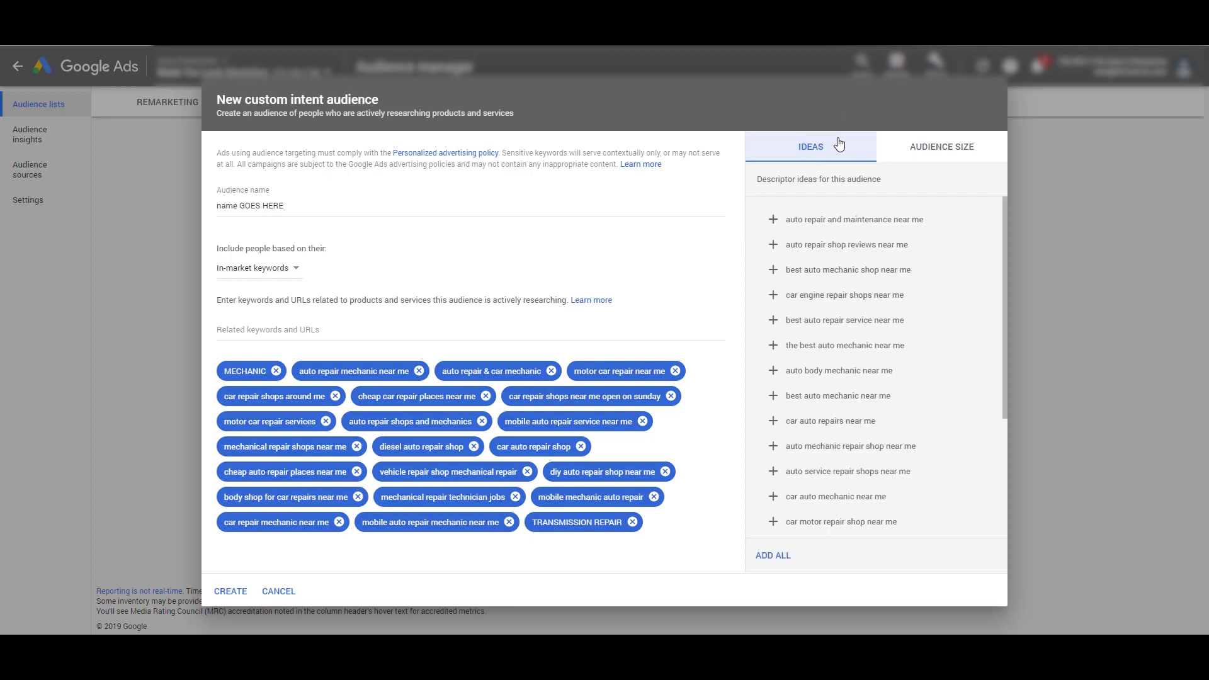
Add all suggested descriptor ideas one by one, from "auto repair and maintenance near me" through "home service car mechanic near me"
{"action": "left_click", "coordinate": [916, 222]}
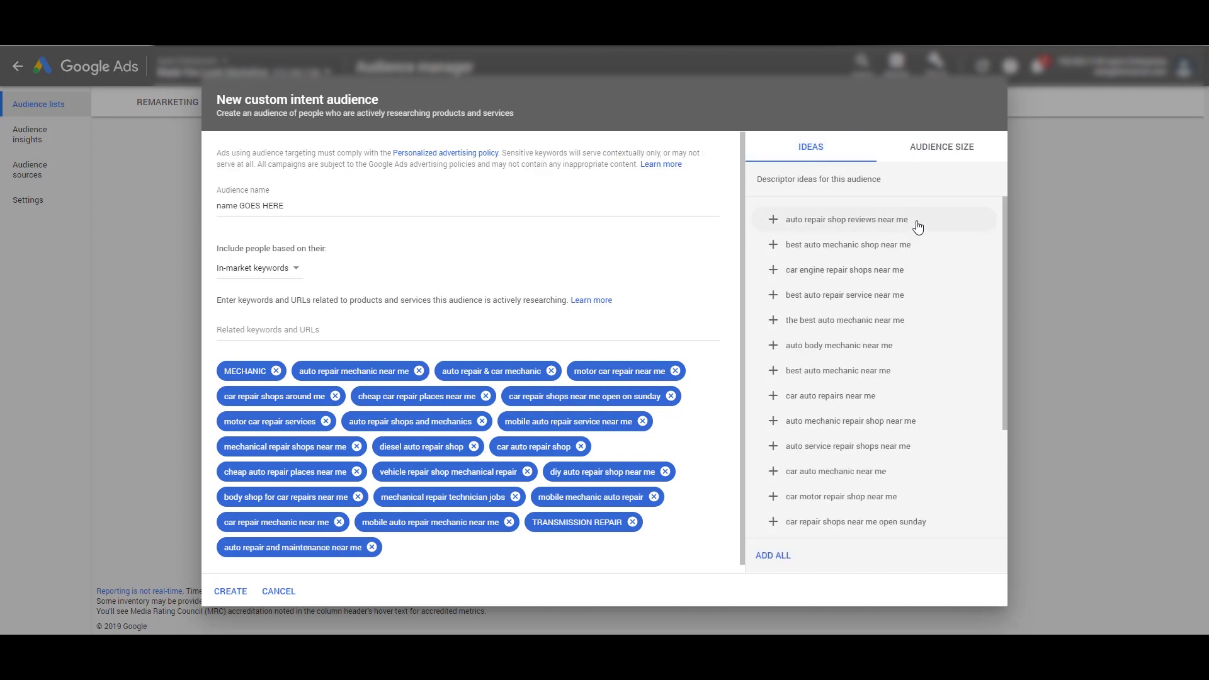
{"action": "left_click", "coordinate": [916, 221]}
{"action": "left_click", "coordinate": [916, 222]}
{"action": "left_click", "coordinate": [916, 221]}
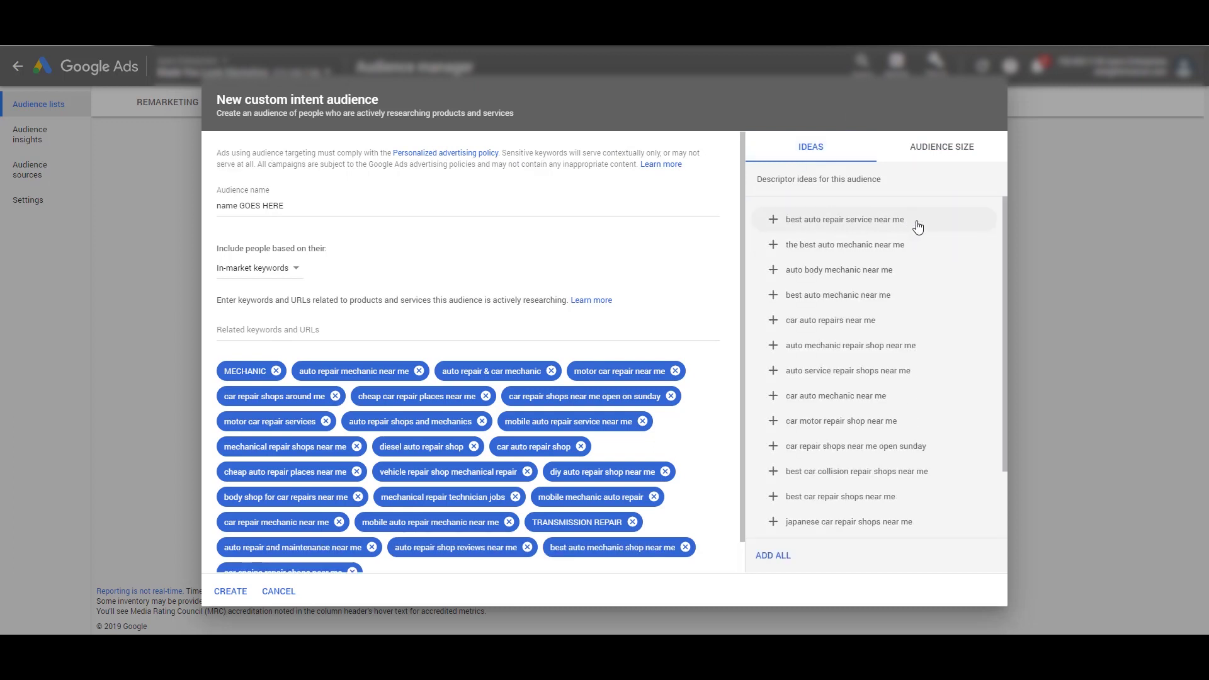
{"action": "left_click", "coordinate": [917, 221]}
{"action": "left_click", "coordinate": [917, 227]}
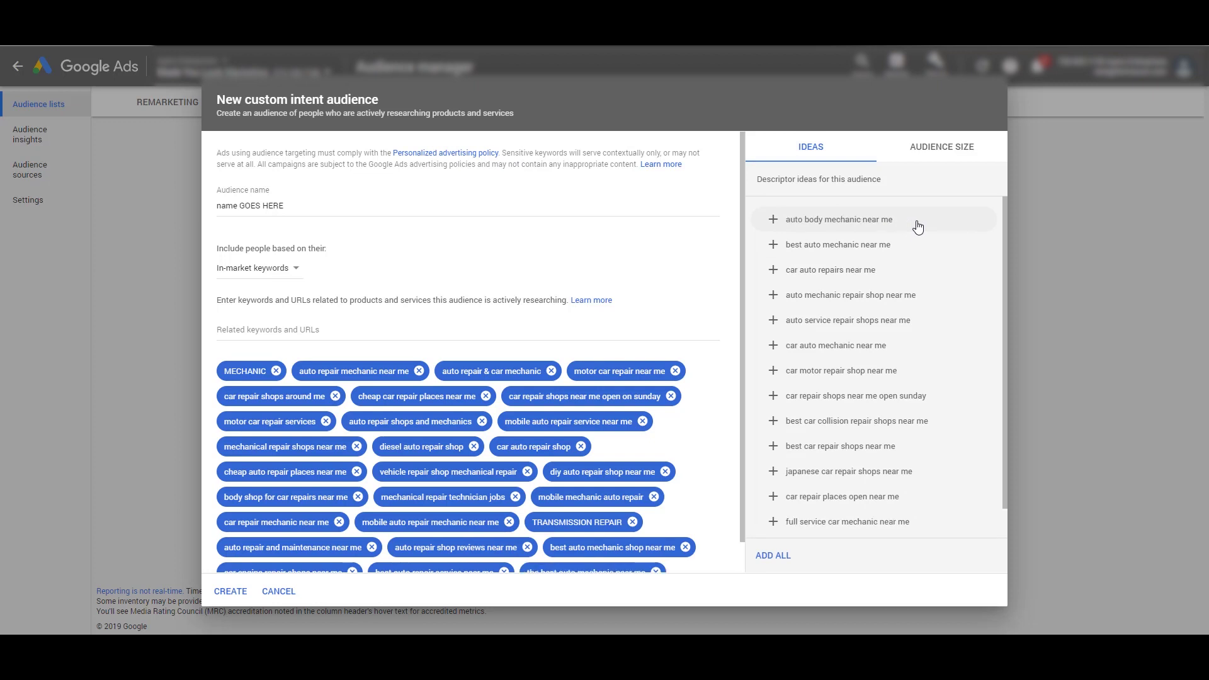
{"action": "left_click", "coordinate": [917, 227]}
{"action": "left_click", "coordinate": [917, 228]}
{"action": "left_click", "coordinate": [918, 227]}
{"action": "left_click", "coordinate": [917, 227]}
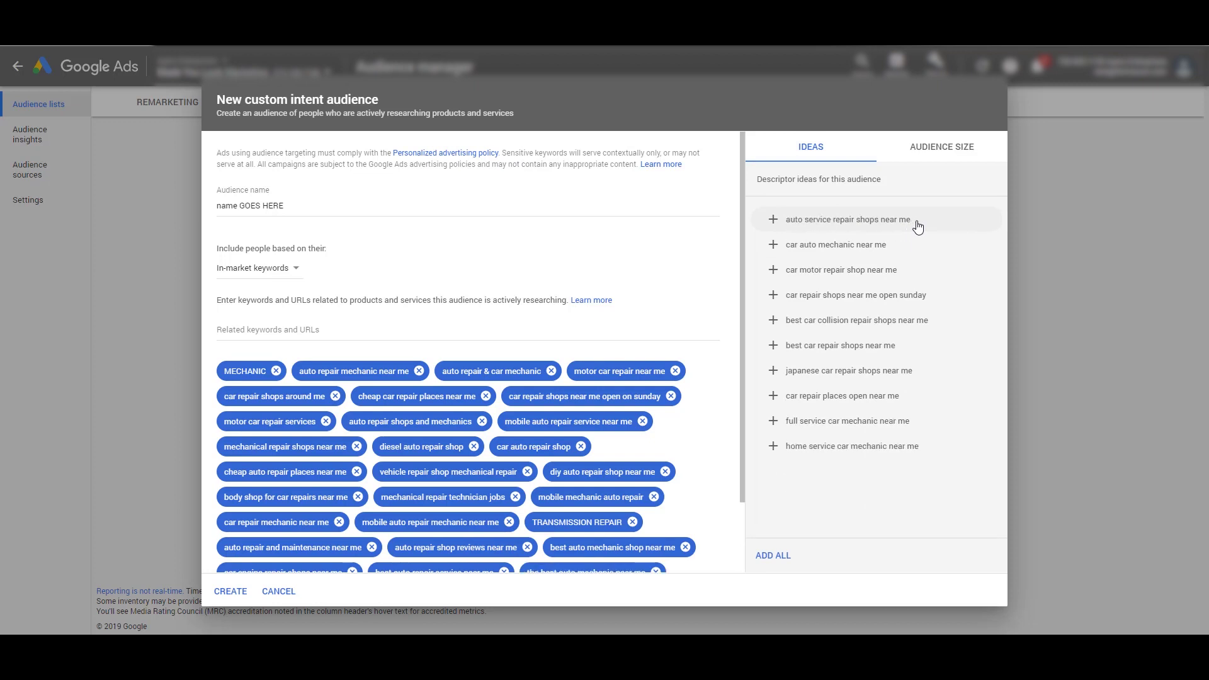
{"action": "left_click", "coordinate": [917, 227]}
{"action": "left_click", "coordinate": [917, 227]}
{"action": "left_click", "coordinate": [917, 227]}
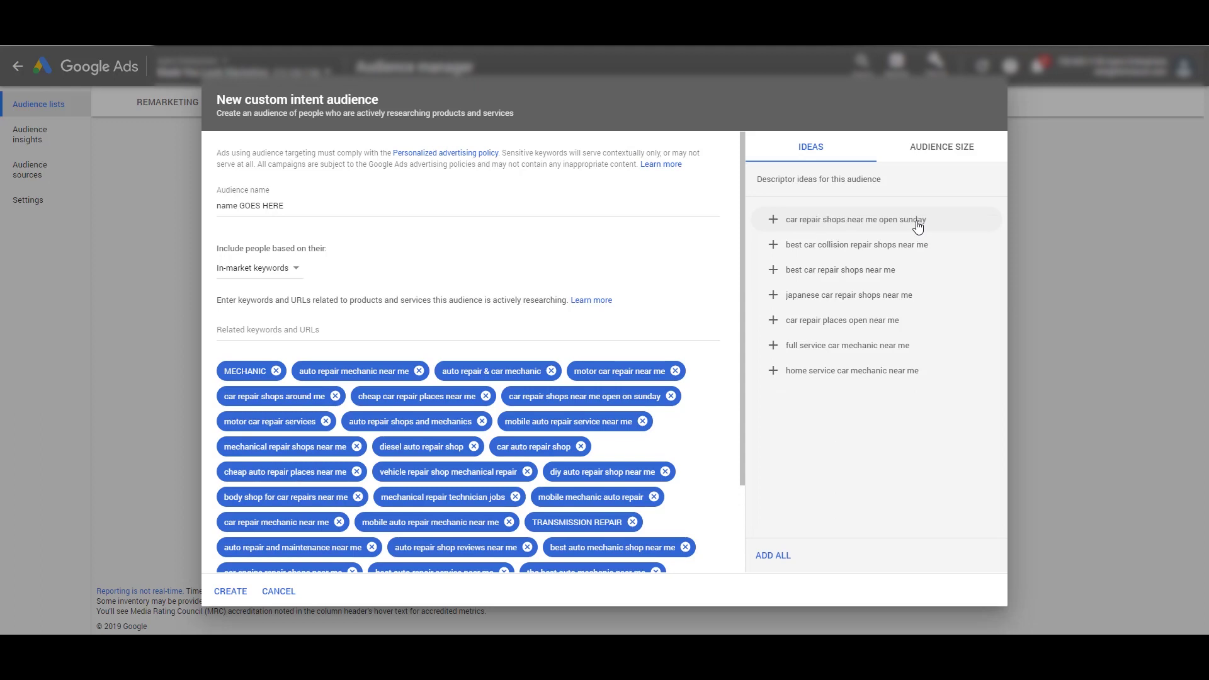
{"action": "left_click", "coordinate": [917, 227]}
{"action": "left_click", "coordinate": [918, 228]}
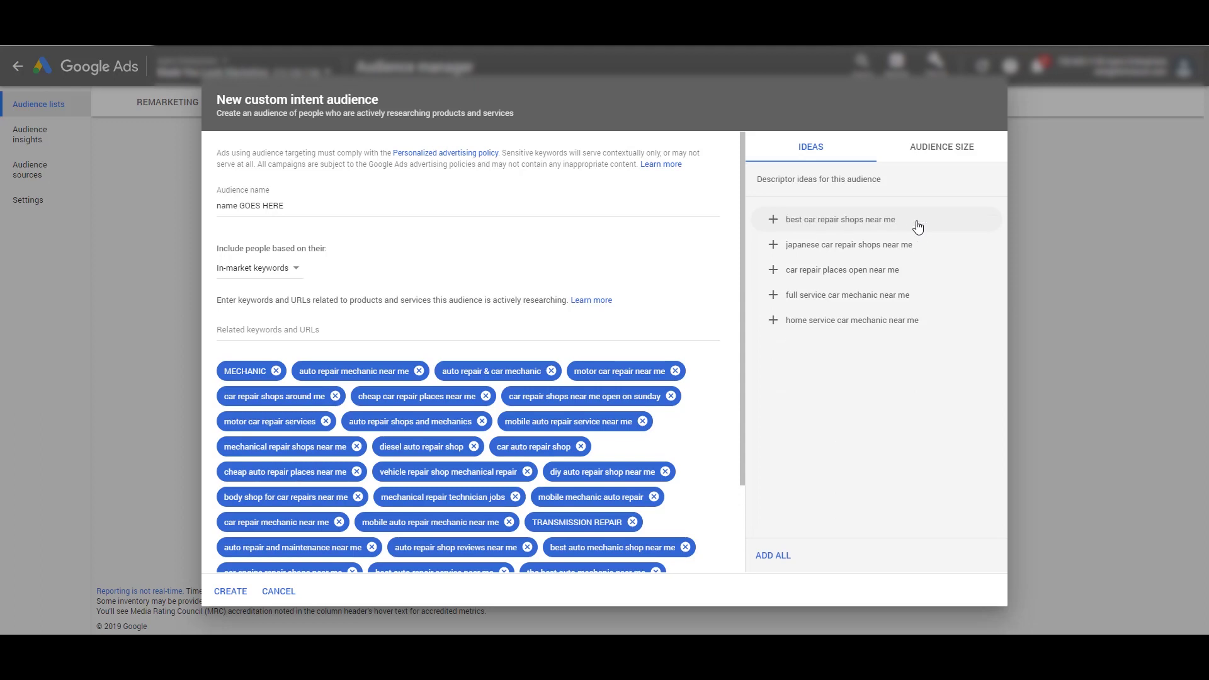
{"action": "left_click", "coordinate": [917, 228]}
{"action": "left_click", "coordinate": [917, 227]}
{"action": "left_click", "coordinate": [918, 227]}
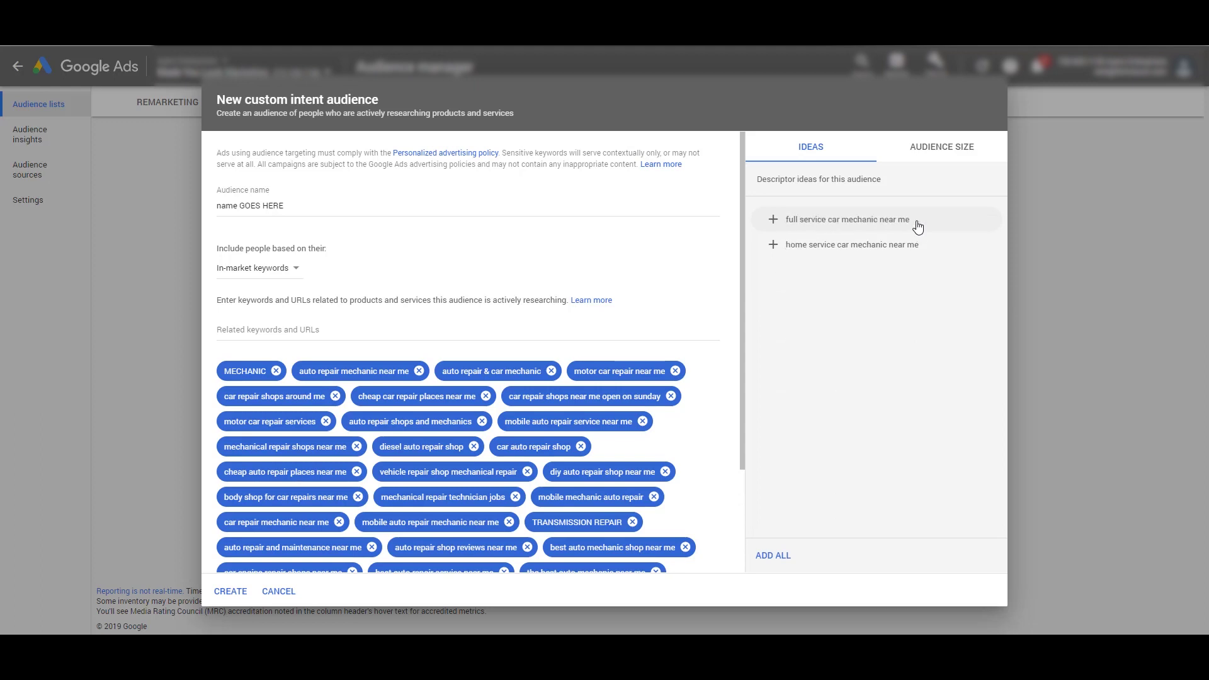
{"action": "left_click", "coordinate": [917, 227]}
{"action": "left_click", "coordinate": [917, 227]}
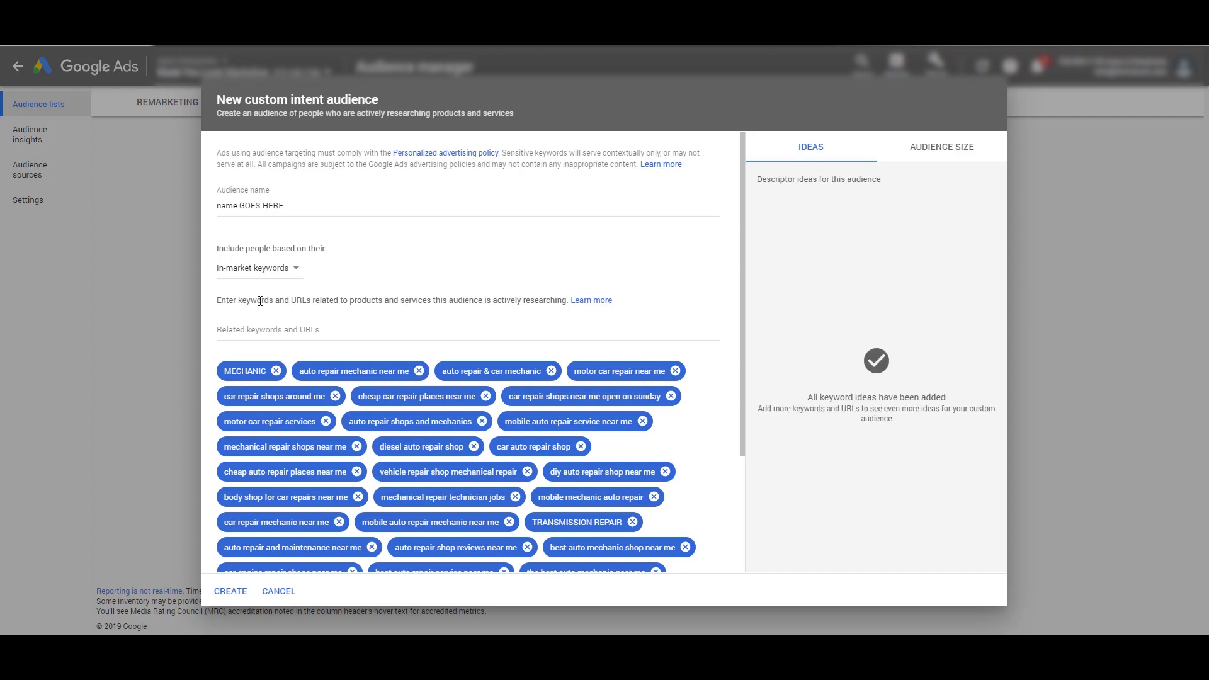
Add DOMESTIC AUTO REPAIR as a related keyword for the audience
{"action": "left_click", "coordinate": [342, 329]}
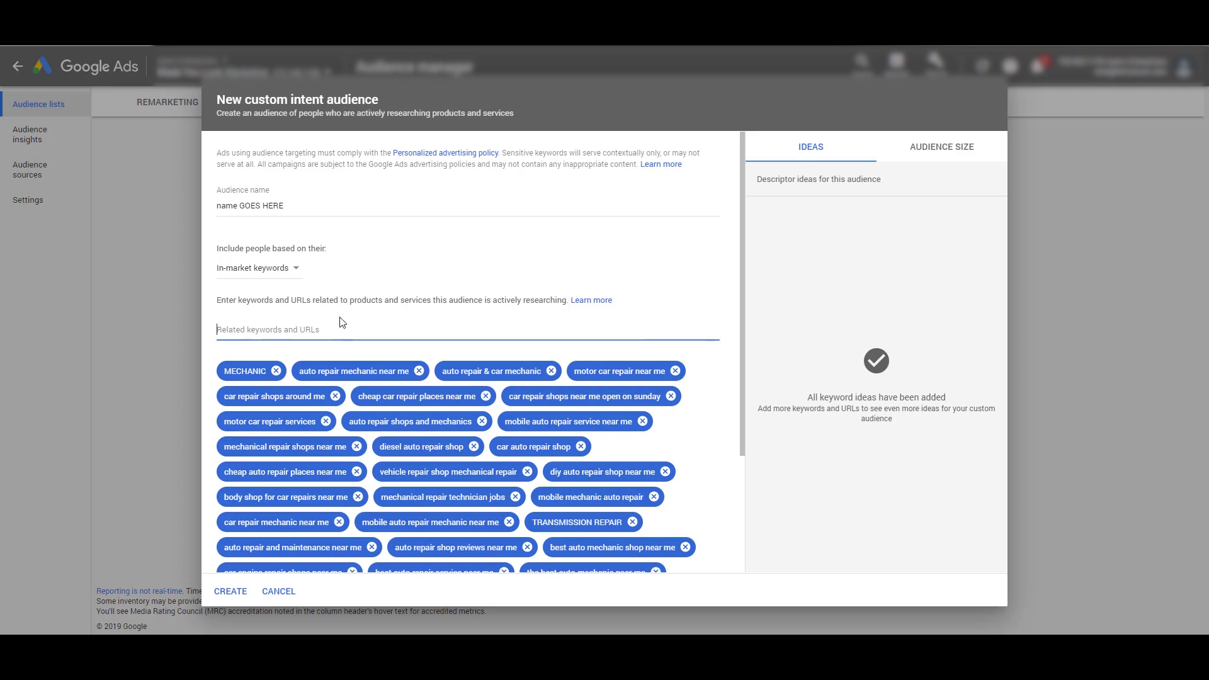
{"action": "type", "text": "DOMESTIC AUTO"}
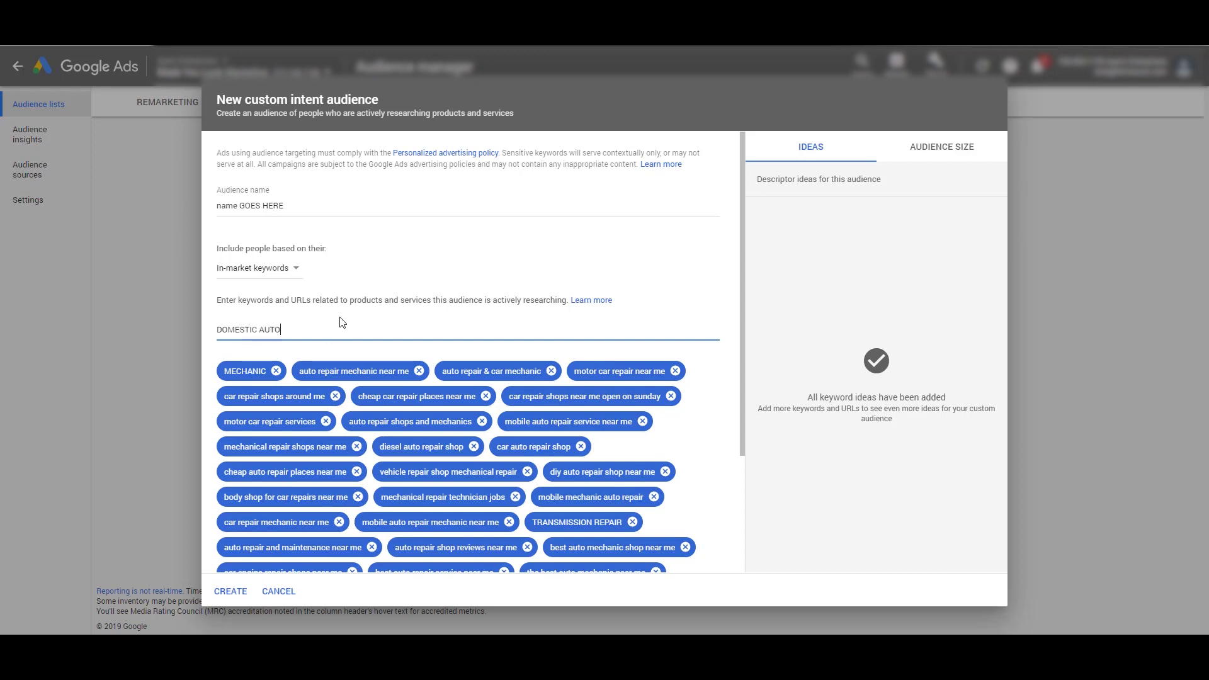
{"action": "type", "text": " REPAIR"}
{"action": "key", "text": "Return"}
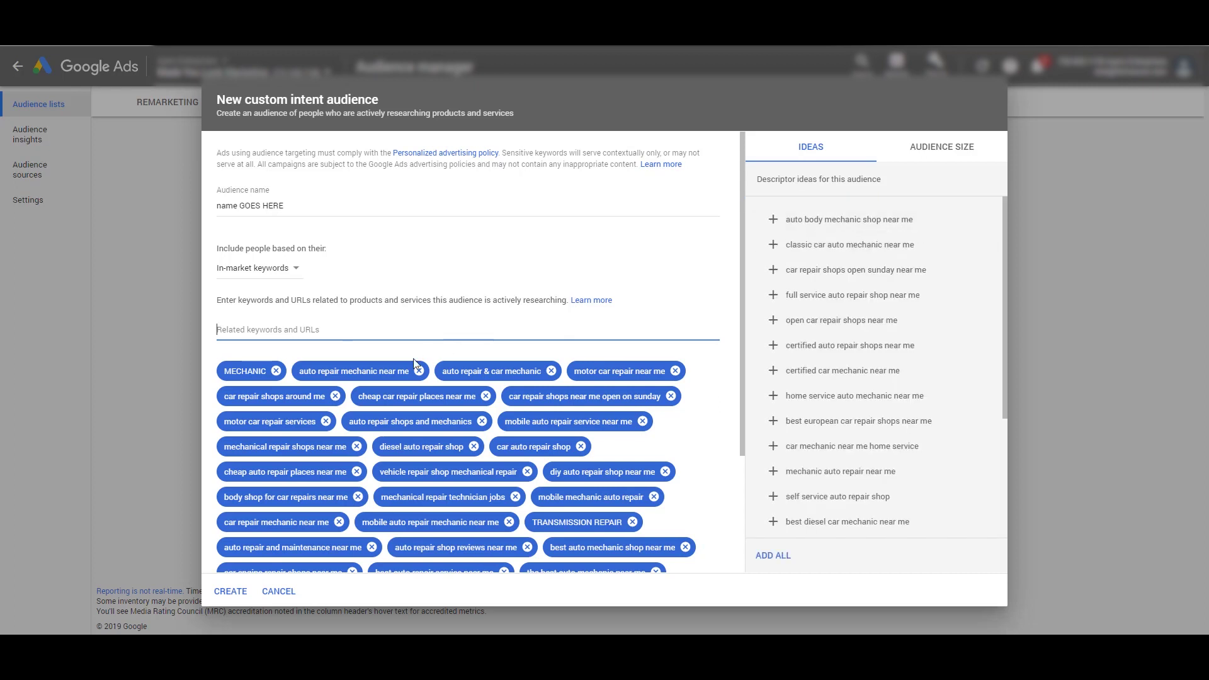
Add all the new descriptor ideas one by one, from "auto body mechanic shop near me" through "top rated auto mechanic near me"
{"action": "left_click", "coordinate": [912, 223]}
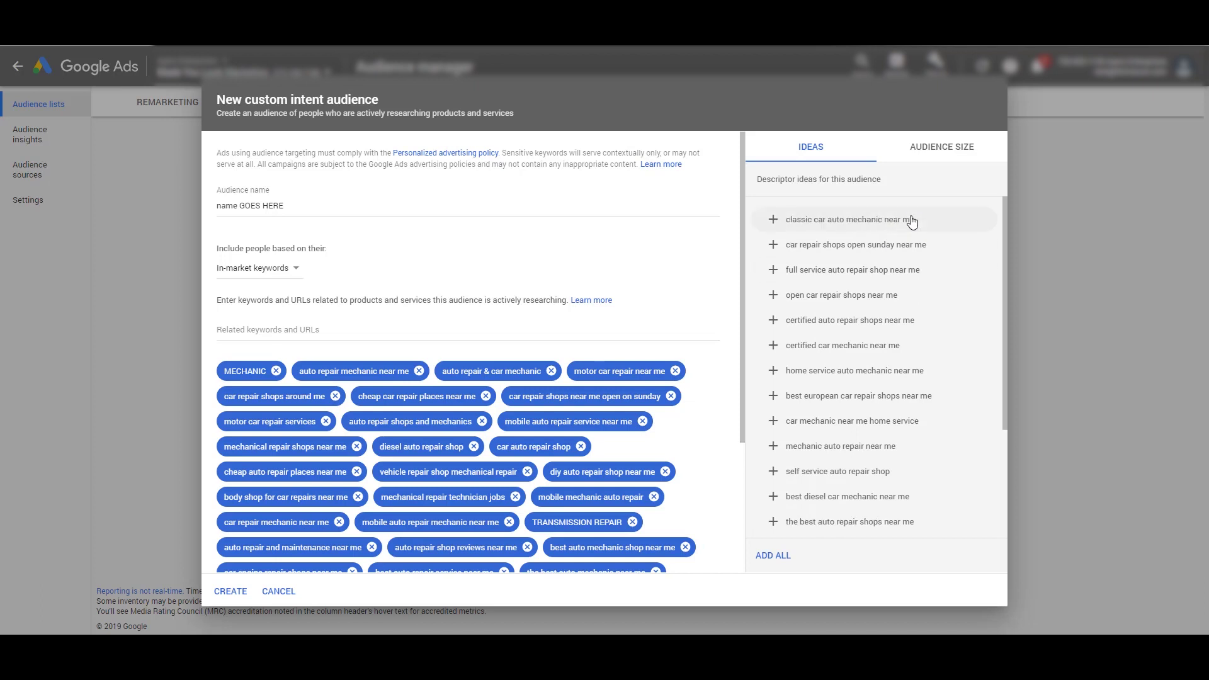
{"action": "left_click", "coordinate": [912, 222]}
{"action": "left_click", "coordinate": [912, 220]}
{"action": "left_click", "coordinate": [912, 220]}
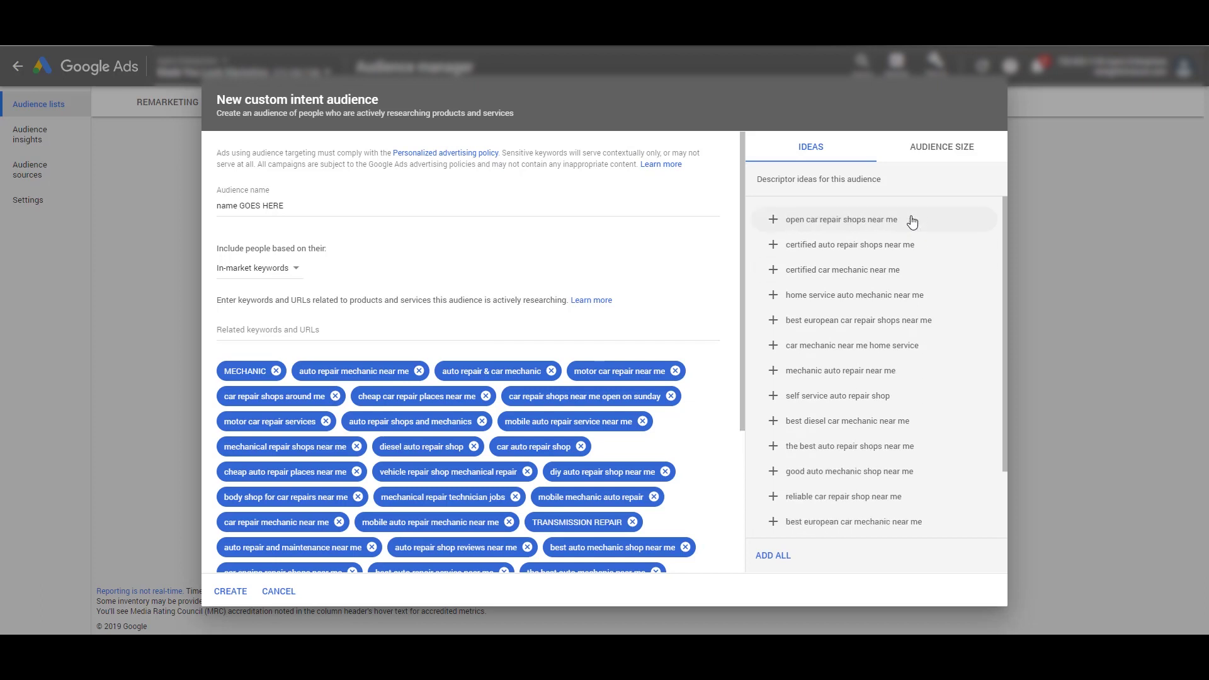
{"action": "left_click", "coordinate": [912, 221]}
{"action": "left_click", "coordinate": [913, 222]}
{"action": "left_click", "coordinate": [912, 222]}
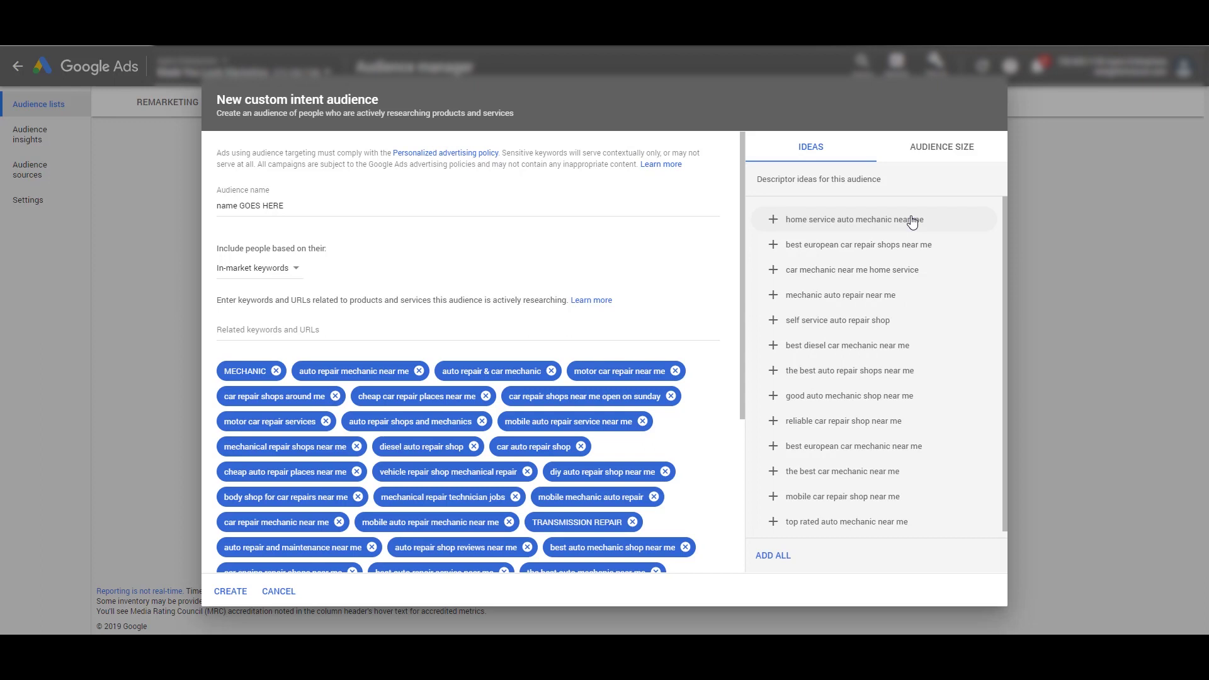
{"action": "left_click", "coordinate": [912, 222]}
{"action": "left_click", "coordinate": [912, 221]}
{"action": "left_click", "coordinate": [912, 221]}
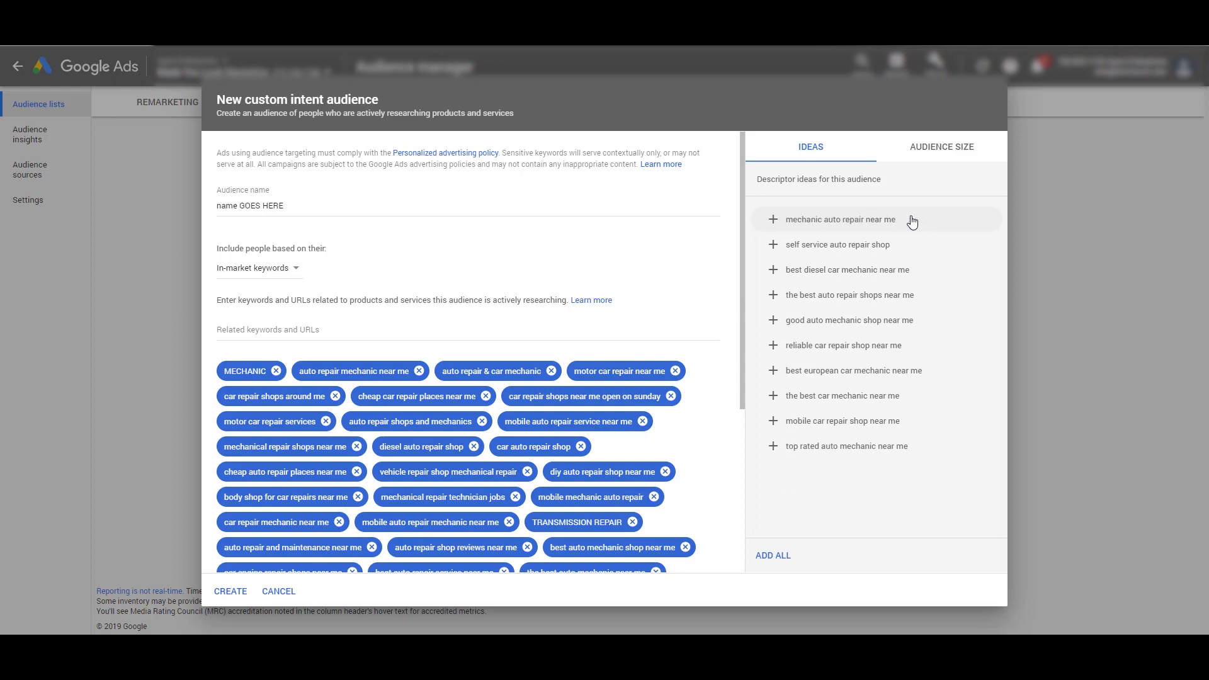
{"action": "left_click", "coordinate": [912, 221]}
{"action": "left_click", "coordinate": [911, 223]}
{"action": "left_click", "coordinate": [894, 232]}
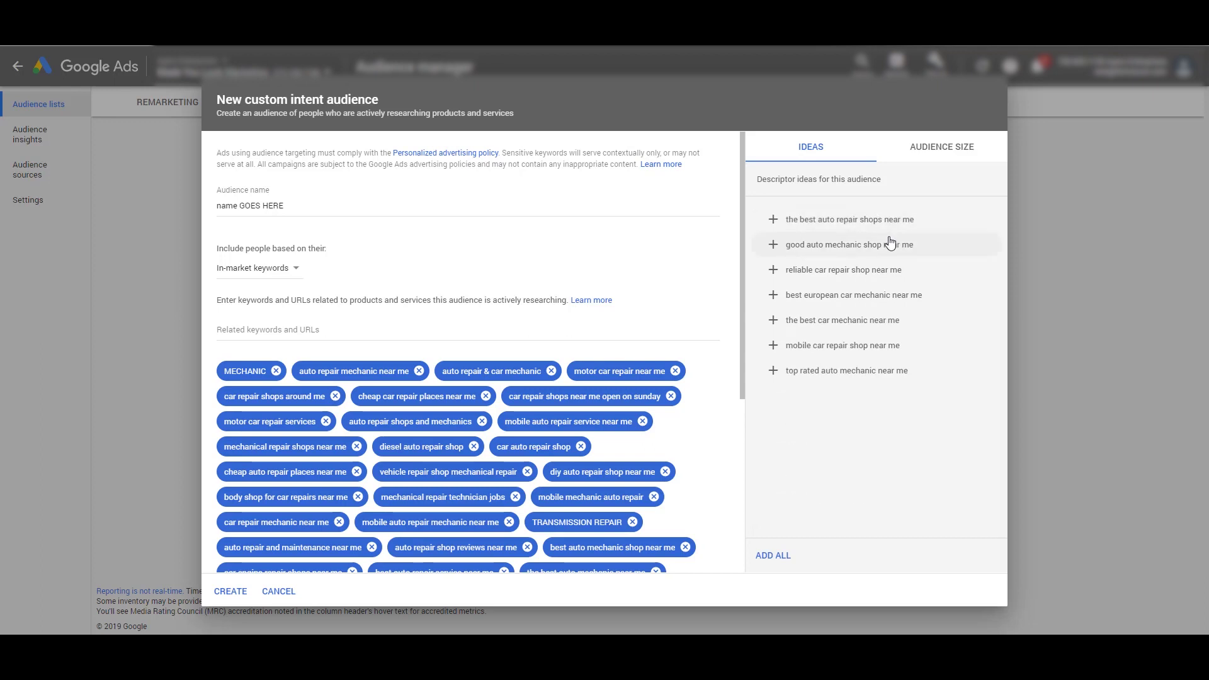
{"action": "left_click", "coordinate": [880, 226]}
{"action": "left_click", "coordinate": [879, 229]}
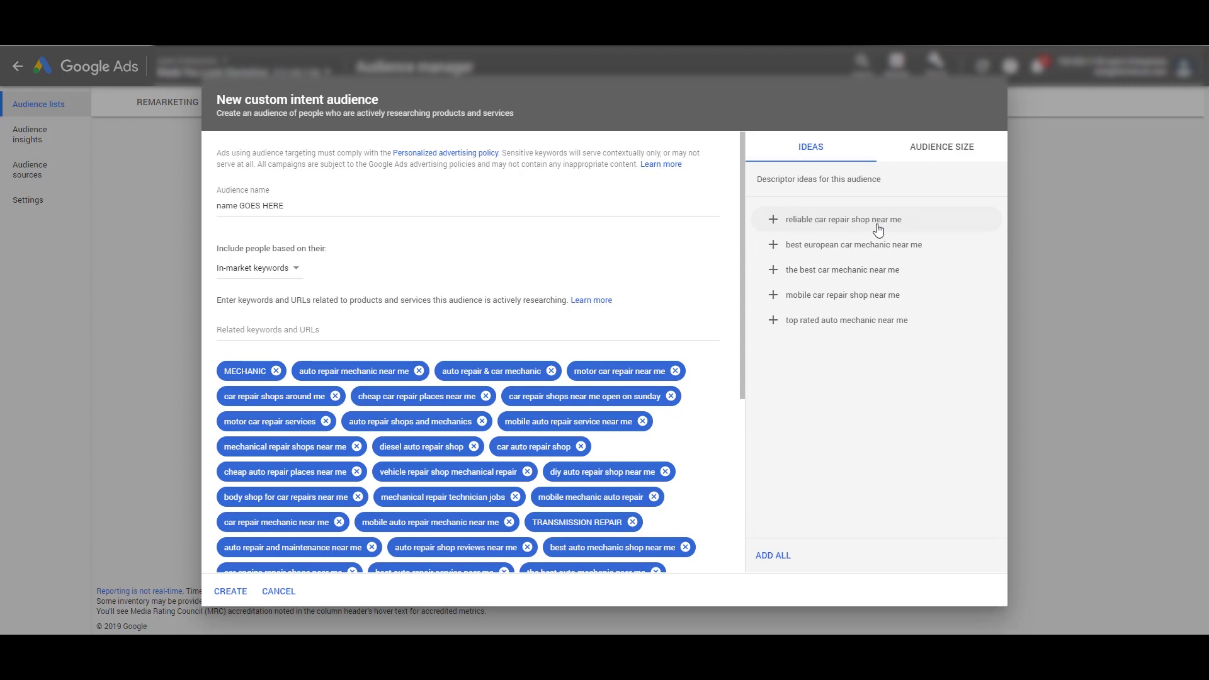
{"action": "left_click", "coordinate": [878, 230]}
{"action": "left_click", "coordinate": [872, 230]}
{"action": "left_click", "coordinate": [870, 235]}
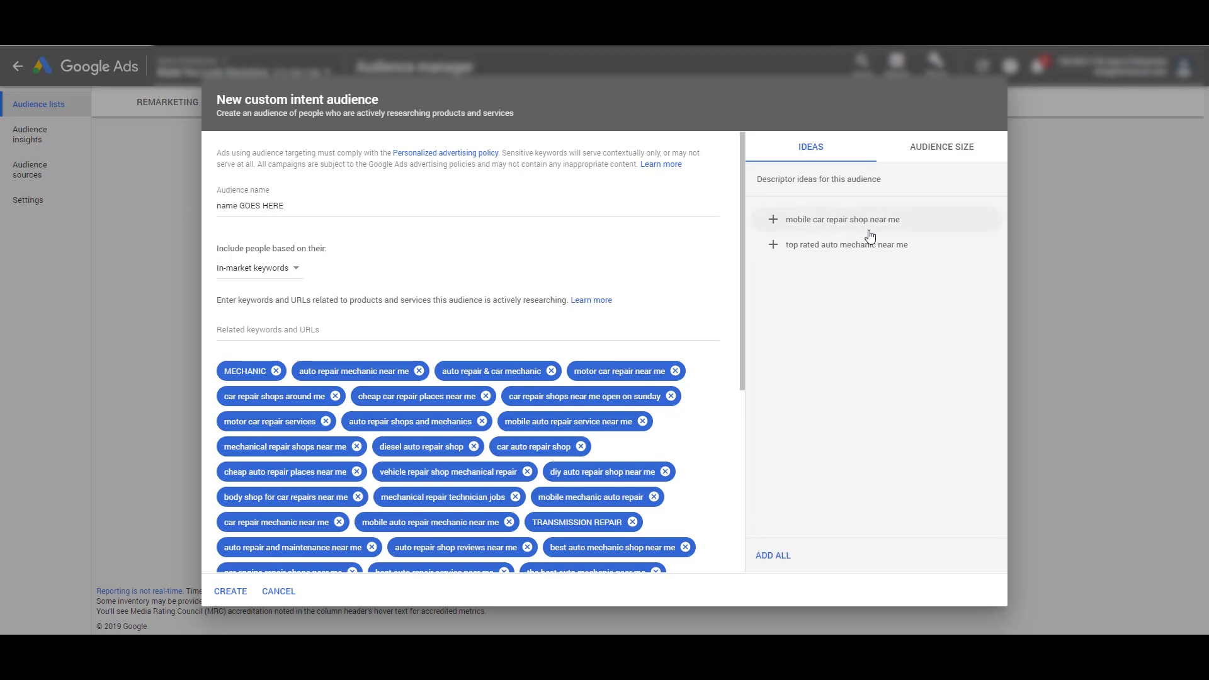
{"action": "left_click", "coordinate": [868, 231]}
{"action": "left_click", "coordinate": [855, 233]}
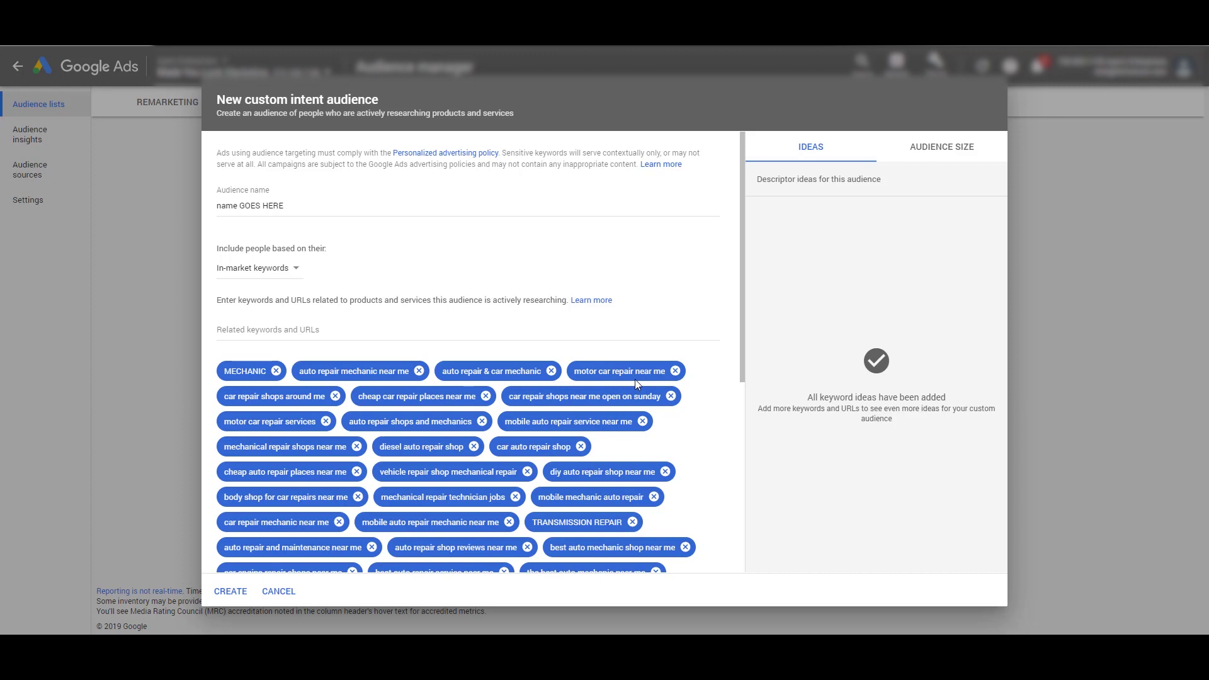
Add SERVICE MECHANIC NEAR ME as a related keyword for the audience
{"action": "left_click", "coordinate": [353, 327]}
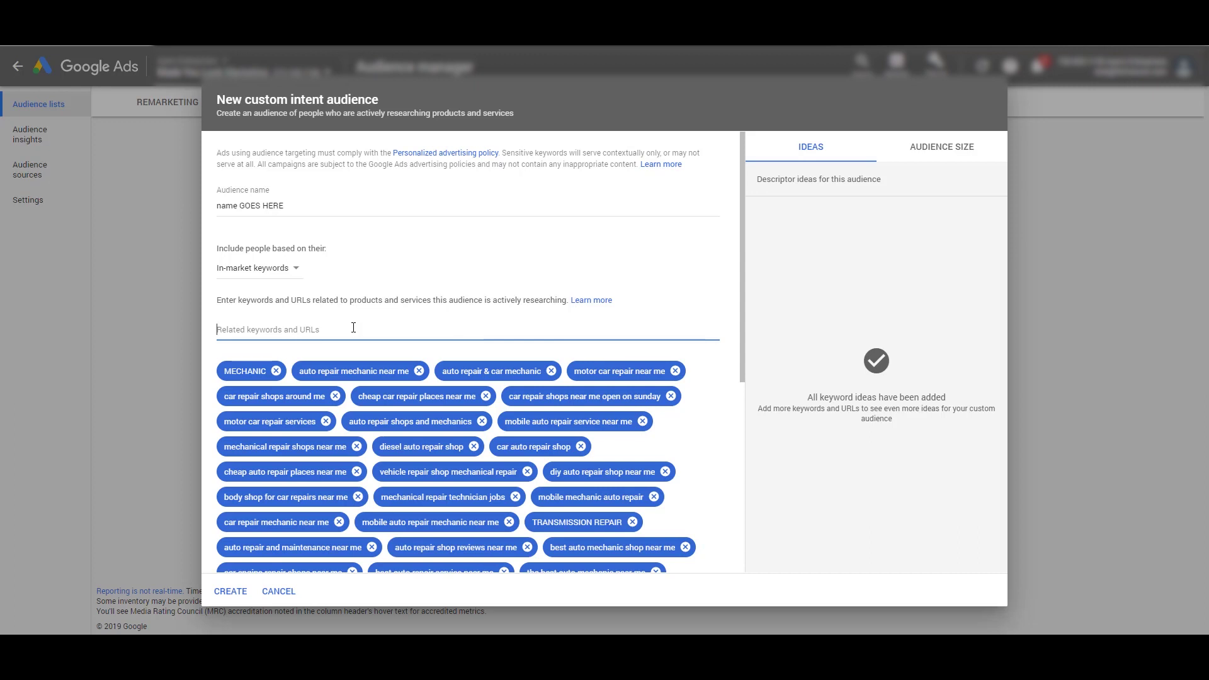
{"action": "type", "text": "SERVICE"}
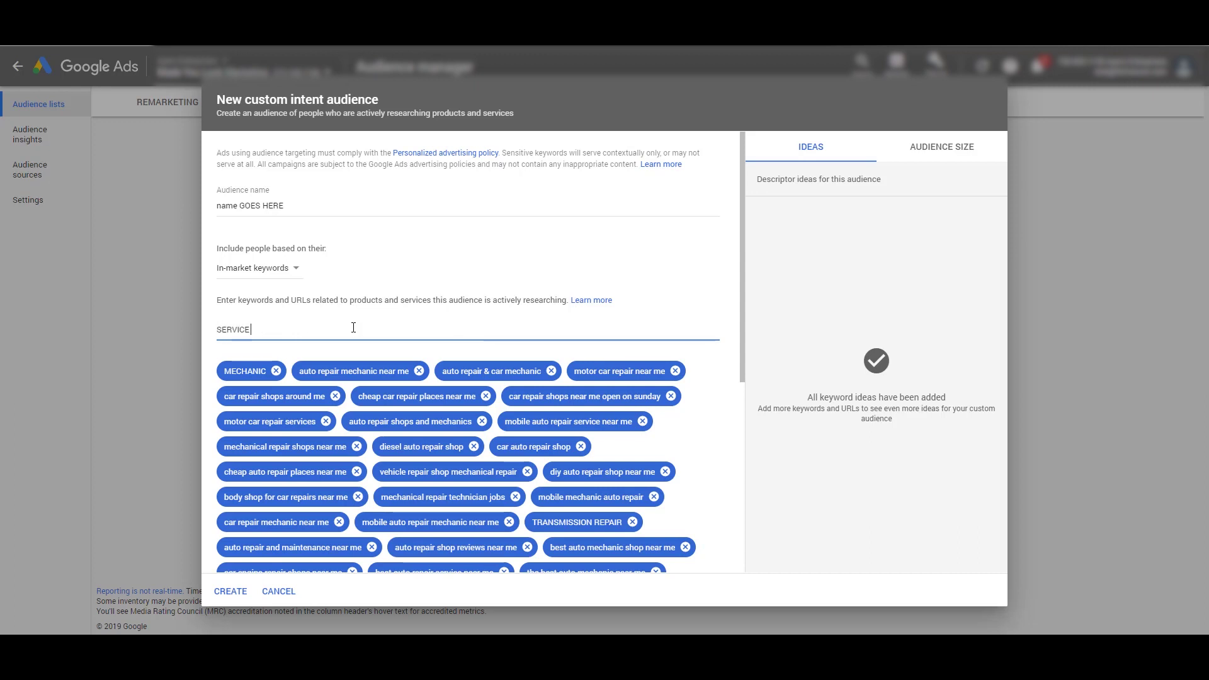
{"action": "type", "text": " MECHANIC NEAR ME"}
{"action": "key", "text": "Return"}
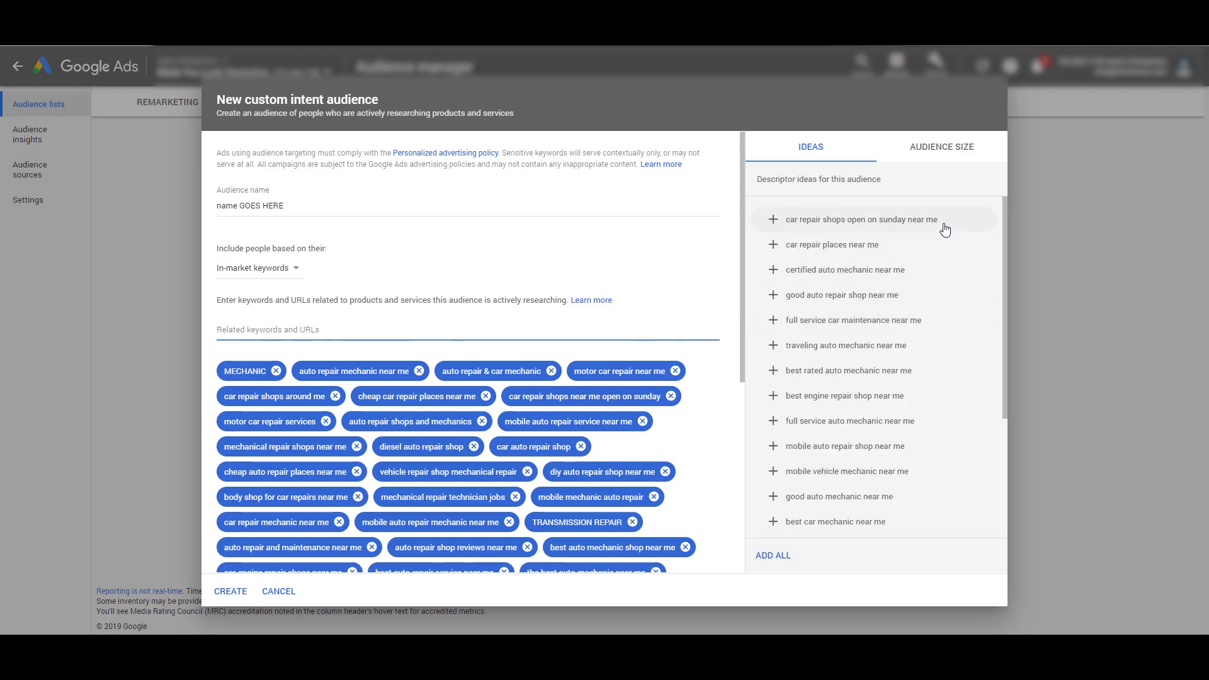
Add all the new descriptor ideas one by one, from "car repair shops open on sunday near me" through "best car repairs near me"
{"action": "left_click", "coordinate": [944, 229]}
{"action": "scroll", "coordinate": [912, 226], "scroll_direction": "down", "scroll_amount": 4}
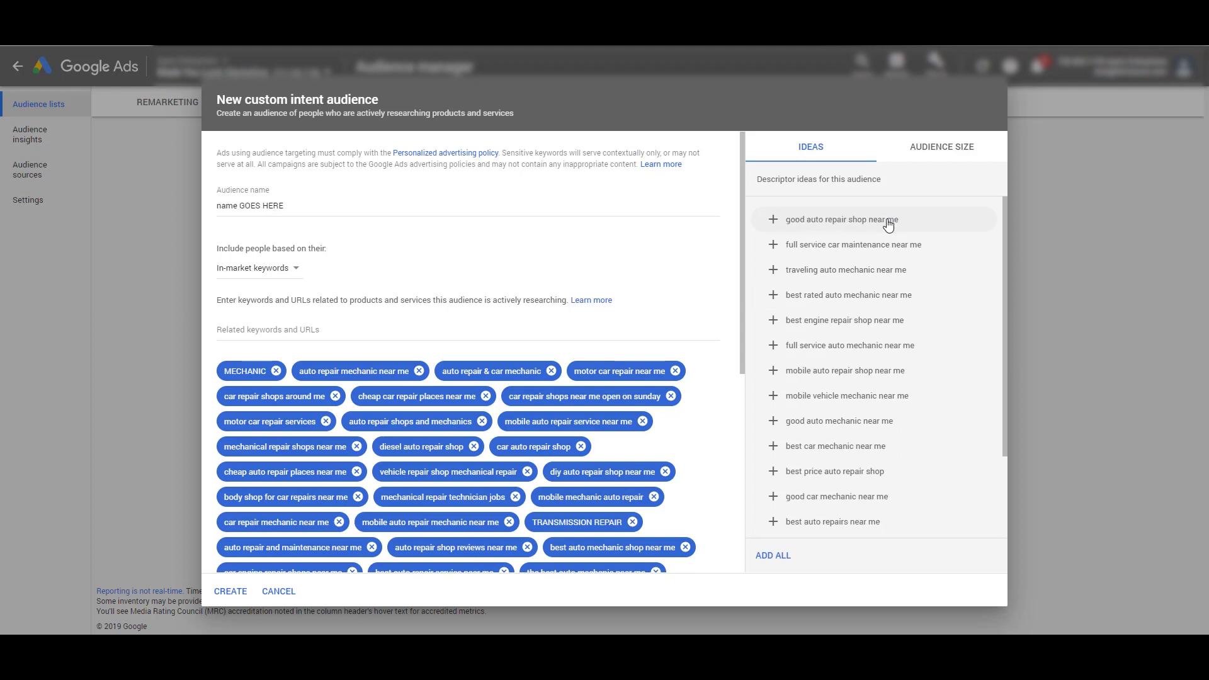
{"action": "scroll", "coordinate": [887, 224], "scroll_direction": "down", "scroll_amount": 2}
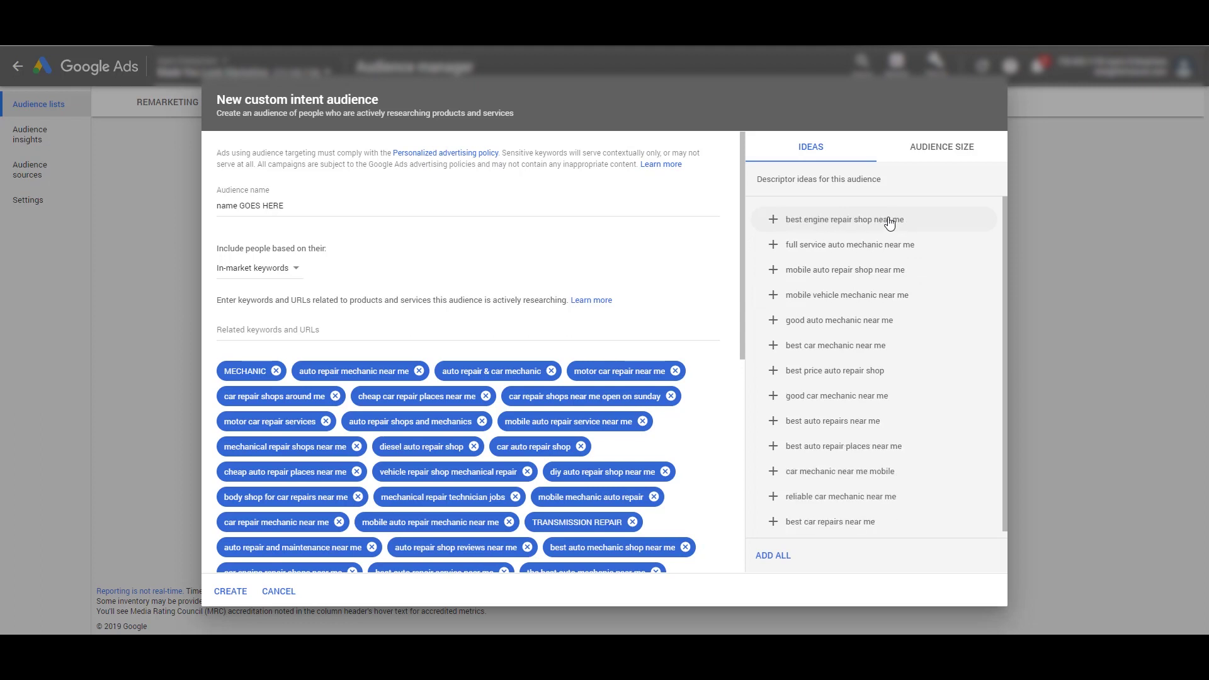
{"action": "left_click", "coordinate": [889, 222]}
{"action": "left_click", "coordinate": [889, 222]}
{"action": "left_click", "coordinate": [890, 222]}
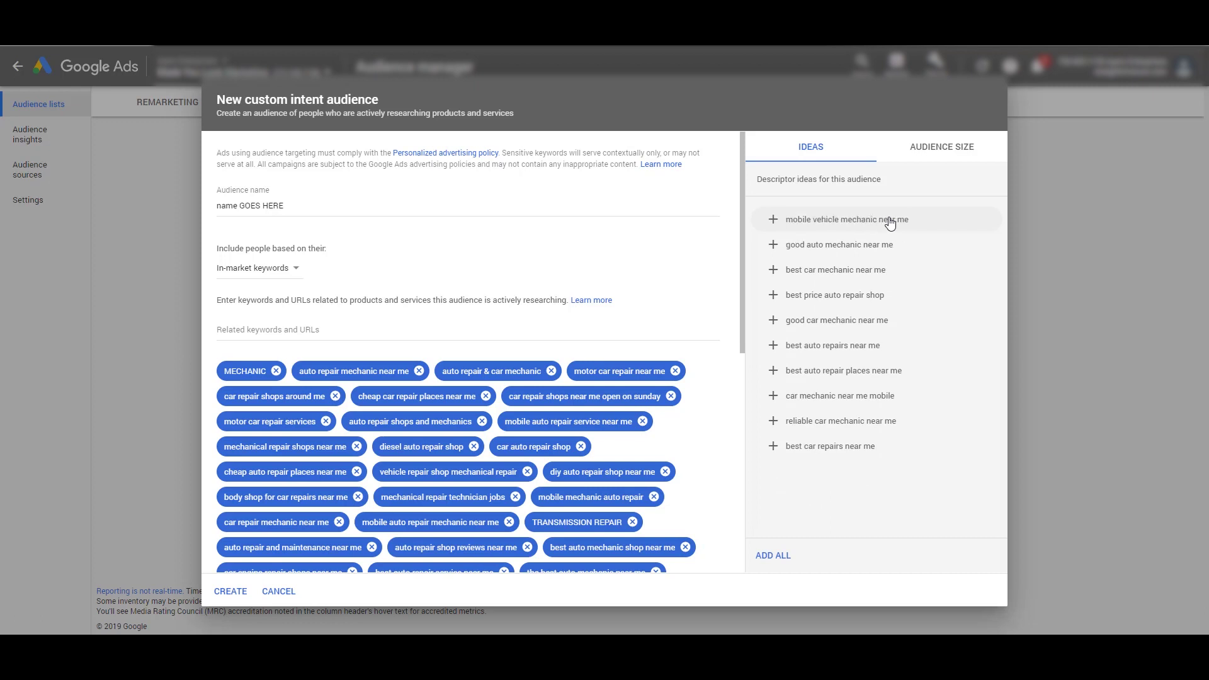
{"action": "left_click", "coordinate": [889, 222]}
{"action": "left_click", "coordinate": [890, 221]}
{"action": "left_click", "coordinate": [889, 222]}
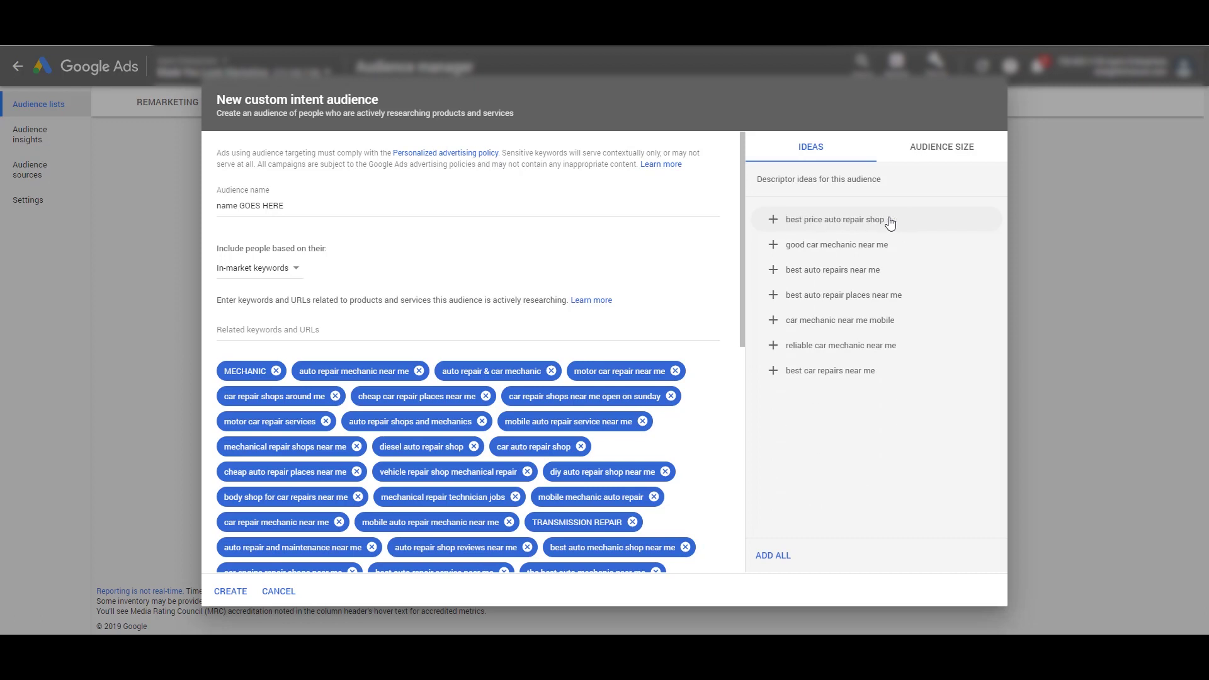
{"action": "left_click", "coordinate": [890, 222]}
{"action": "left_click", "coordinate": [890, 222]}
{"action": "left_click", "coordinate": [890, 221]}
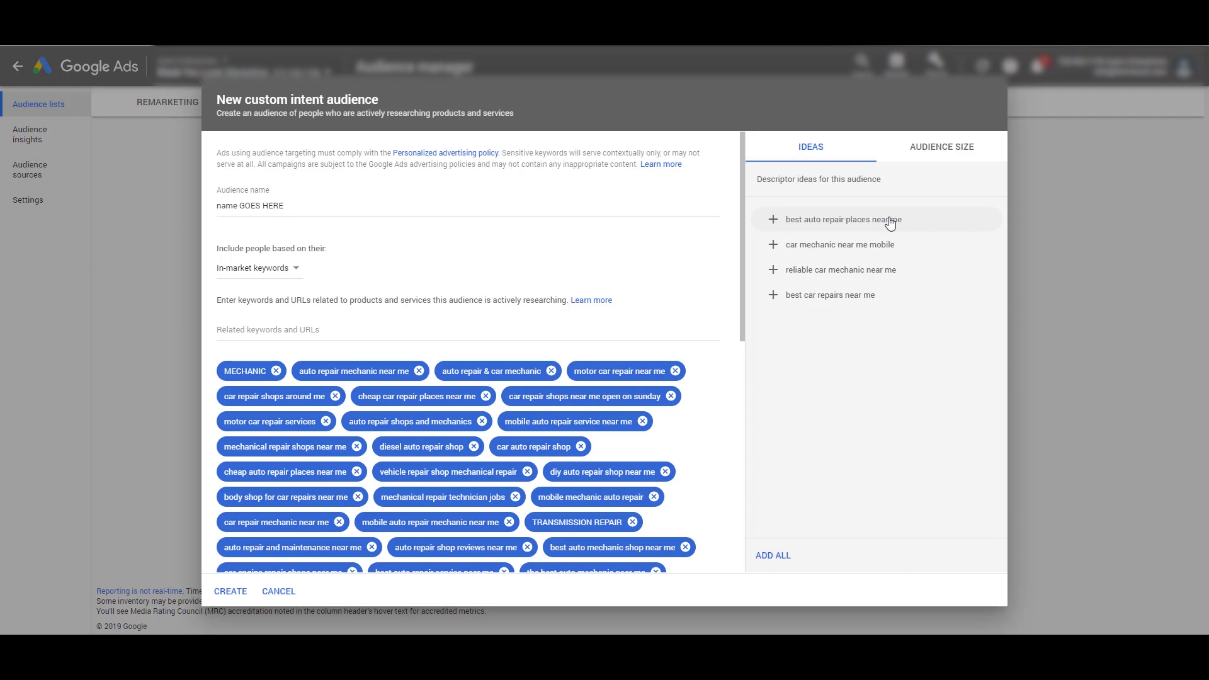
{"action": "left_click", "coordinate": [890, 222]}
{"action": "left_click", "coordinate": [889, 221]}
{"action": "left_click", "coordinate": [889, 222]}
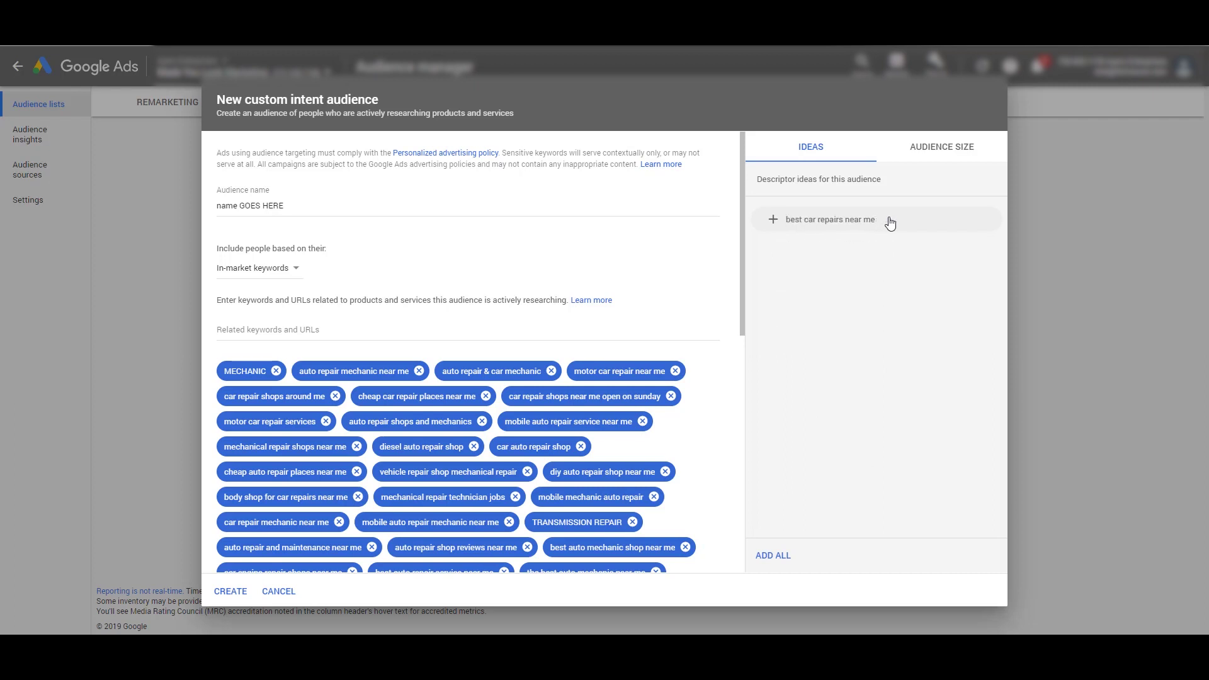
{"action": "left_click", "coordinate": [853, 225]}
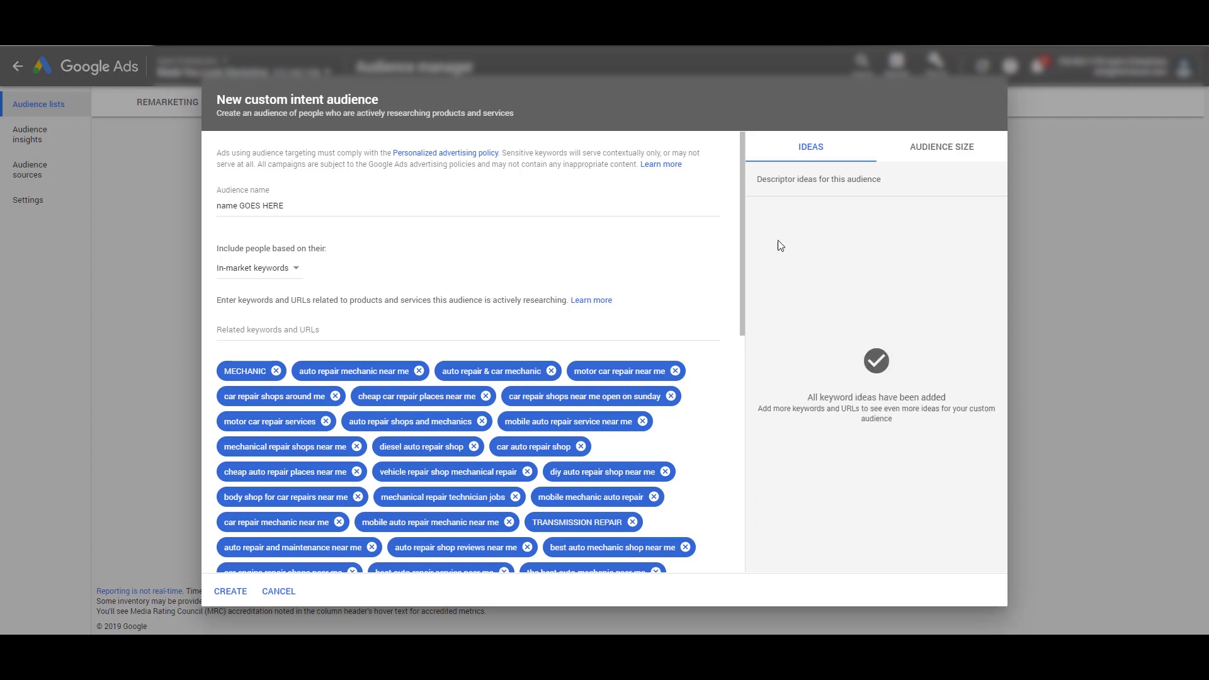
Show the audience size estimate for the expanded keyword list and examine its weekly impressions and age breakdown
{"action": "scroll", "coordinate": [627, 458], "scroll_direction": "down", "scroll_amount": 10}
{"action": "scroll", "coordinate": [627, 458], "scroll_direction": "up", "scroll_amount": 10}
{"action": "left_click", "coordinate": [938, 150]}
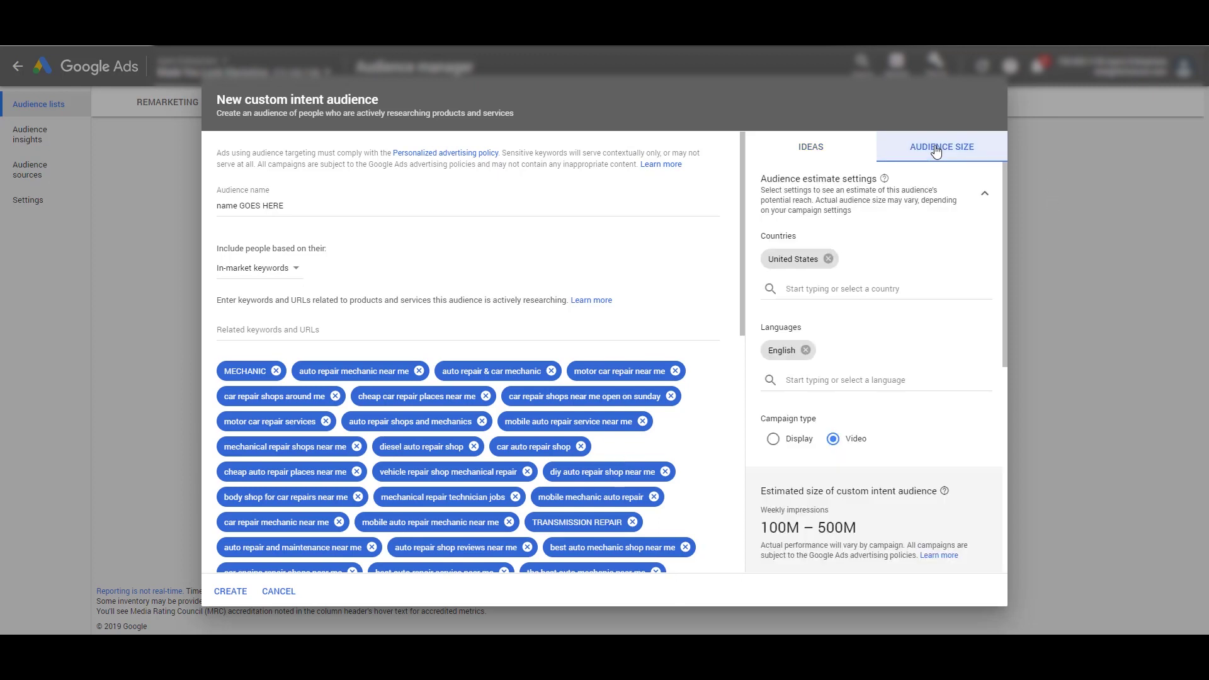
{"action": "scroll", "coordinate": [865, 428], "scroll_direction": "down", "scroll_amount": 6}
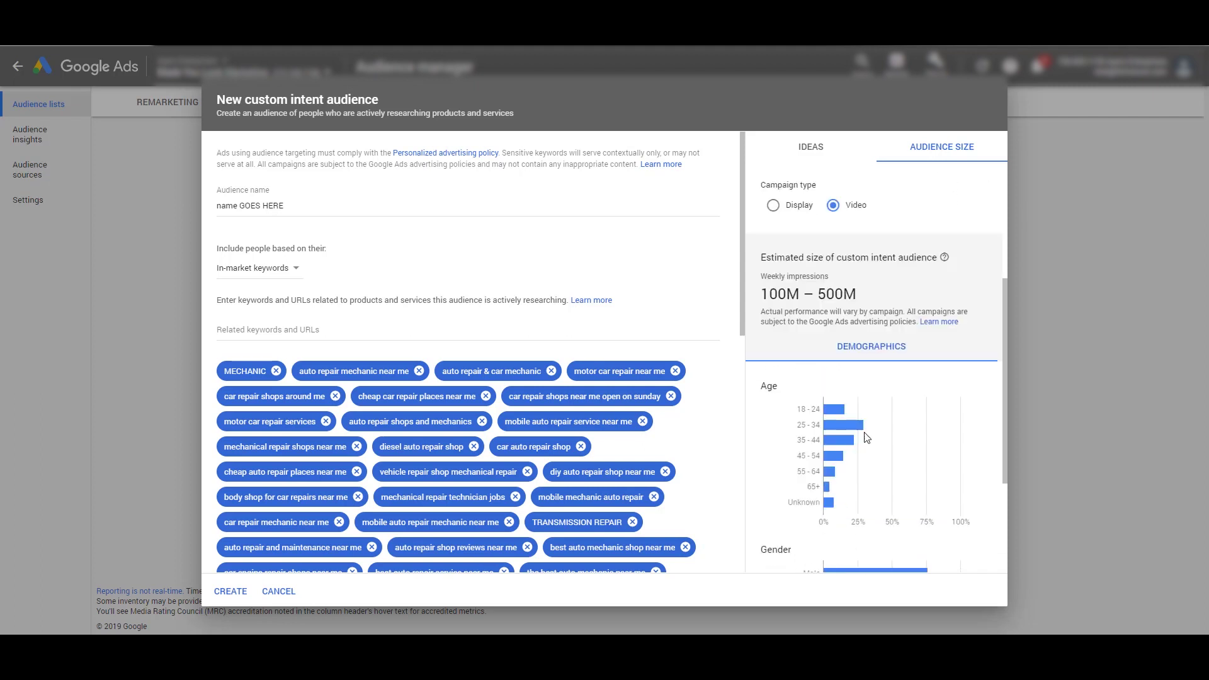
{"action": "scroll", "coordinate": [848, 485], "scroll_direction": "up", "scroll_amount": 6}
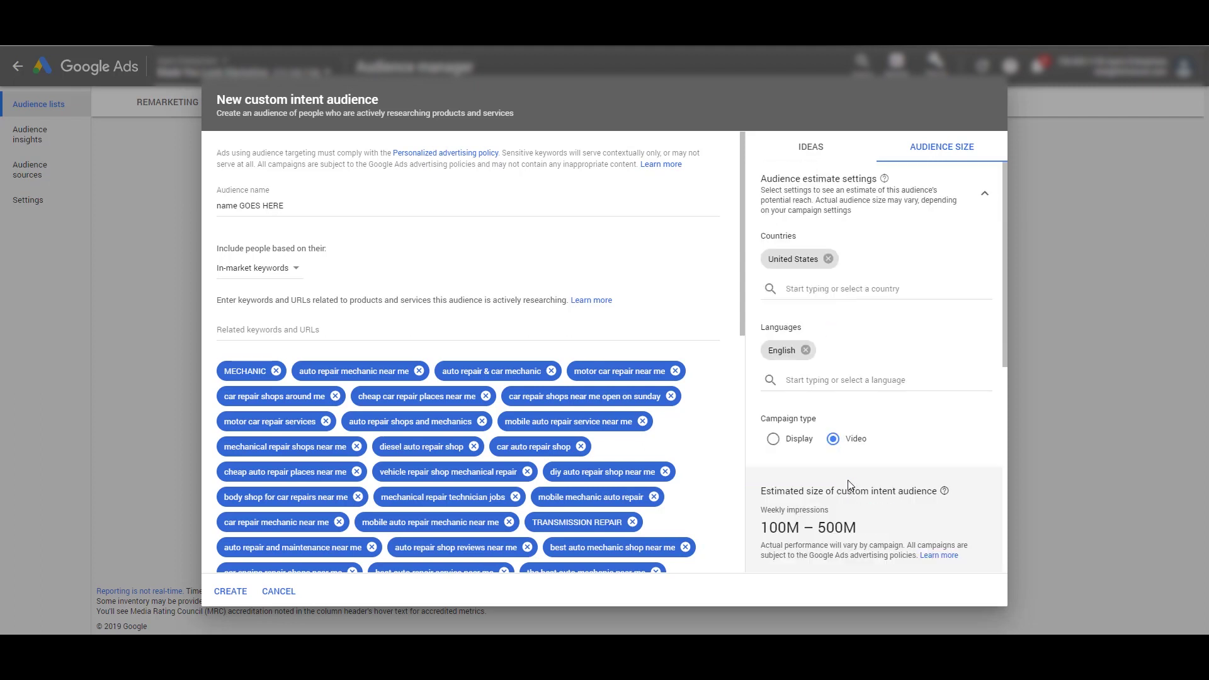
{"action": "scroll", "coordinate": [849, 485], "scroll_direction": "down", "scroll_amount": 1}
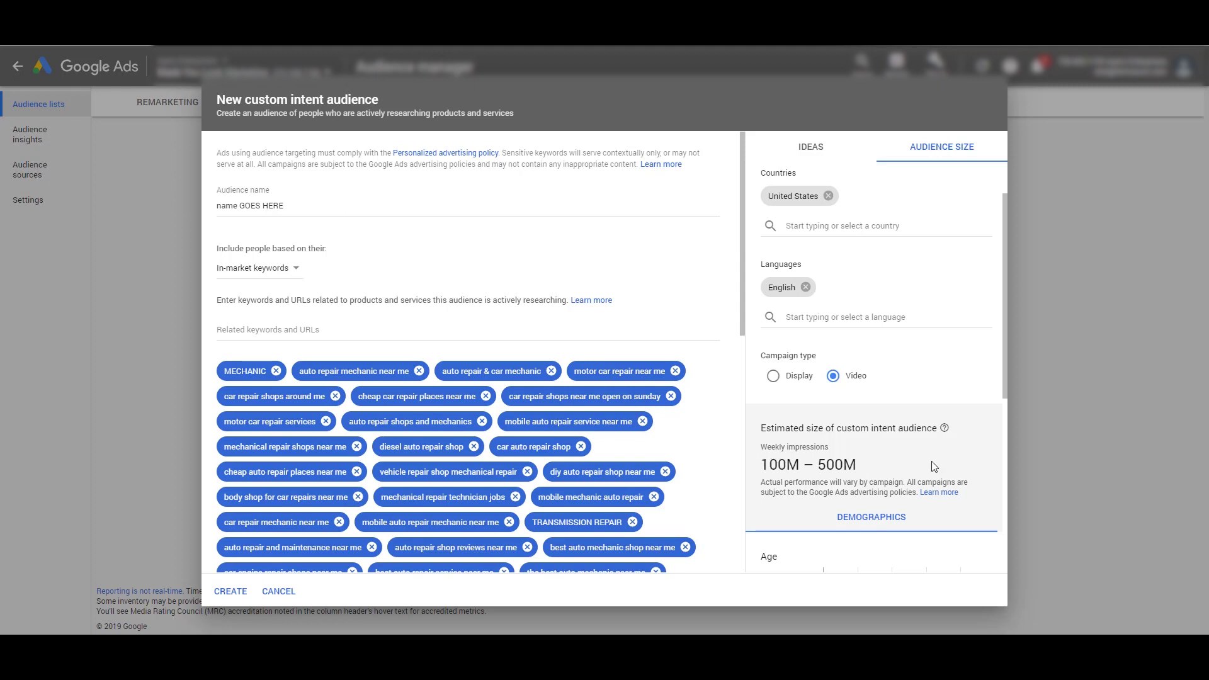
Review the complete list of related keywords added to the custom intent audience
{"action": "scroll", "coordinate": [478, 449], "scroll_direction": "down", "scroll_amount": 5}
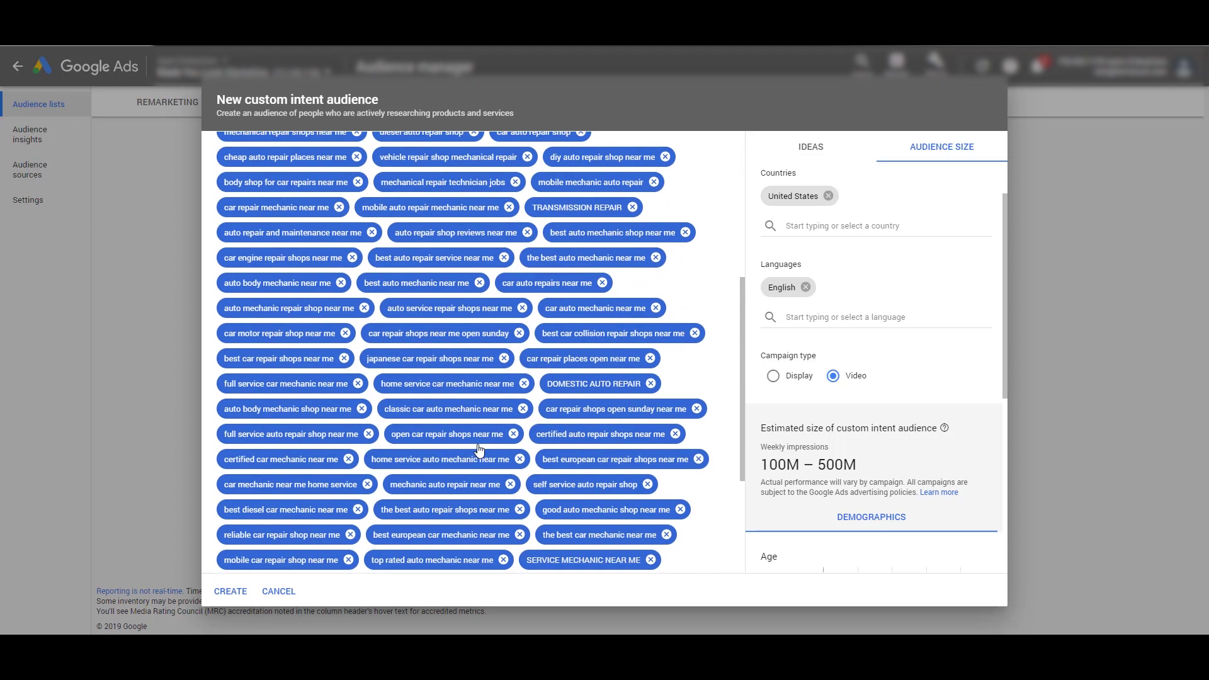
{"action": "scroll", "coordinate": [478, 449], "scroll_direction": "down", "scroll_amount": 3}
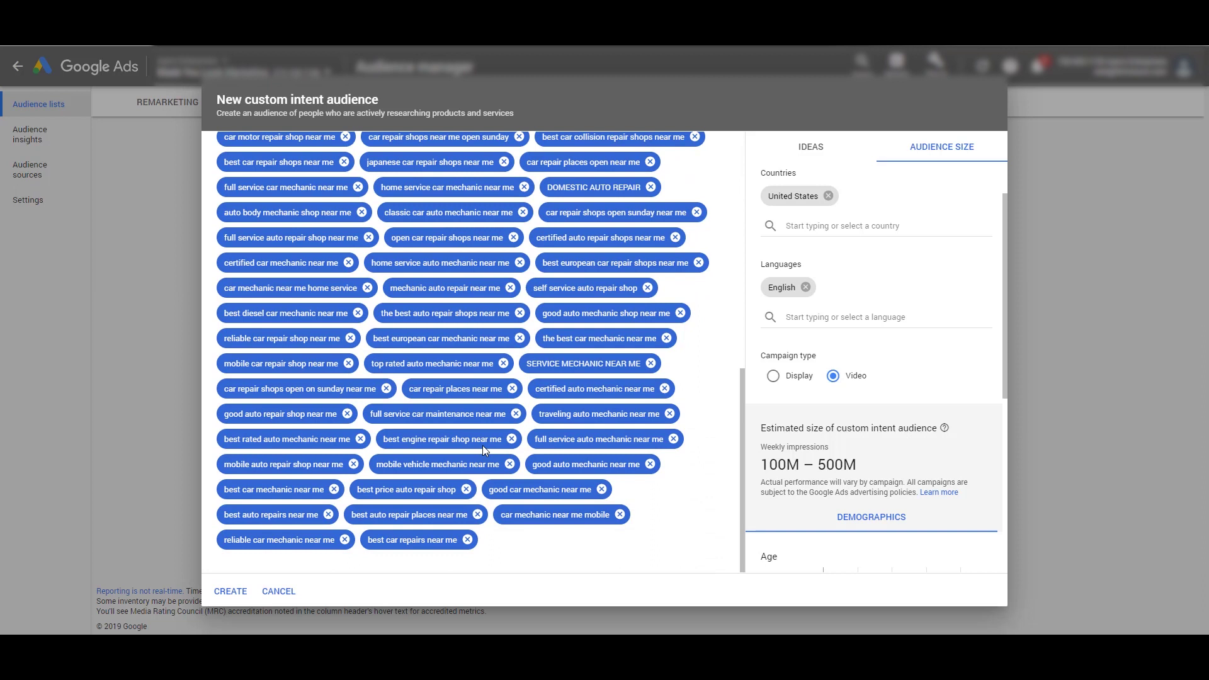
{"action": "scroll", "coordinate": [482, 444], "scroll_direction": "up", "scroll_amount": 6}
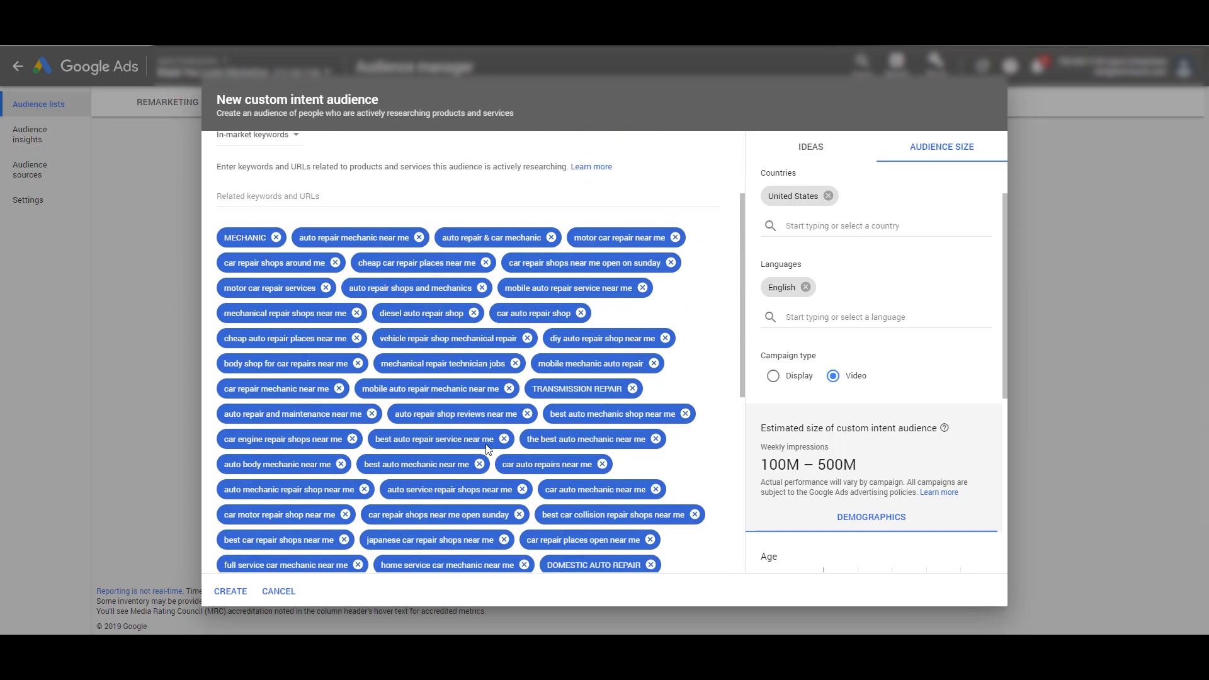
{"action": "scroll", "coordinate": [486, 449], "scroll_direction": "up", "scroll_amount": 3}
{"action": "scroll", "coordinate": [487, 449], "scroll_direction": "down", "scroll_amount": 8}
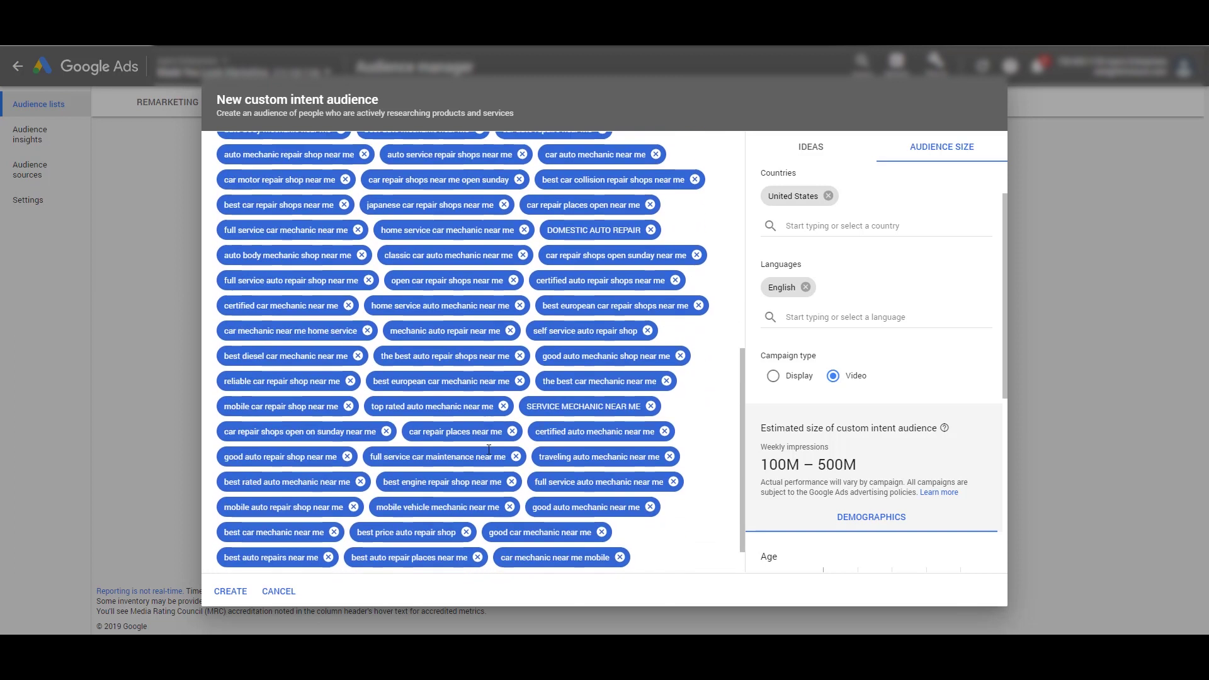
{"action": "scroll", "coordinate": [488, 449], "scroll_direction": "down", "scroll_amount": 1}
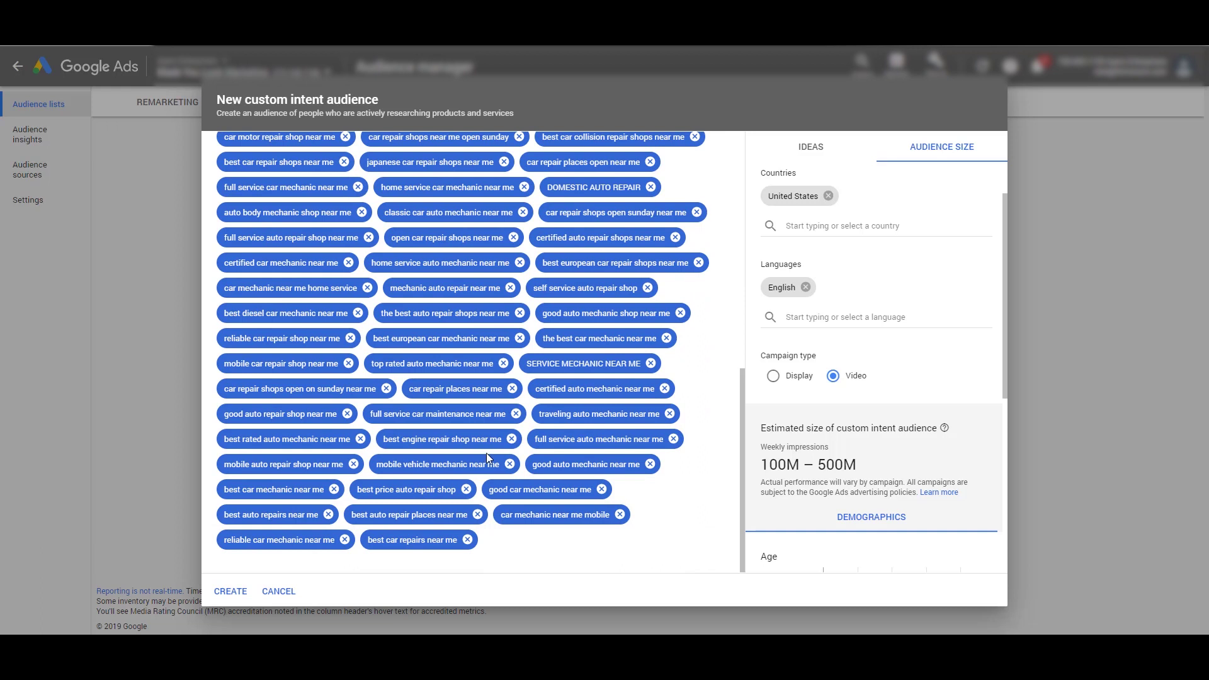